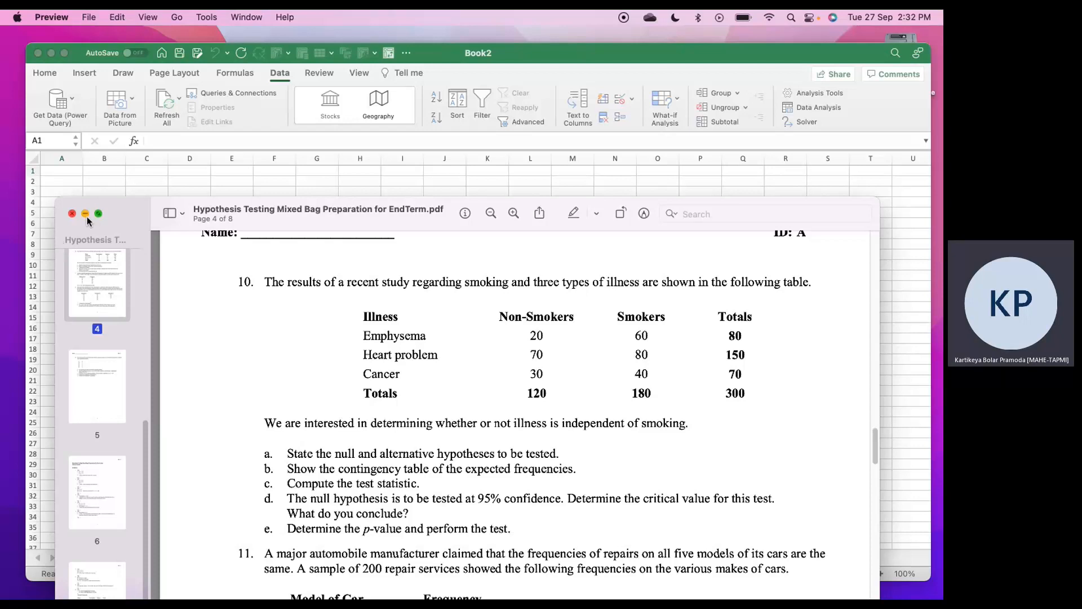
Switch to the blank Excel workbook and enter the headers Smoking in A1 and Illness in B1
left_click(70, 180)
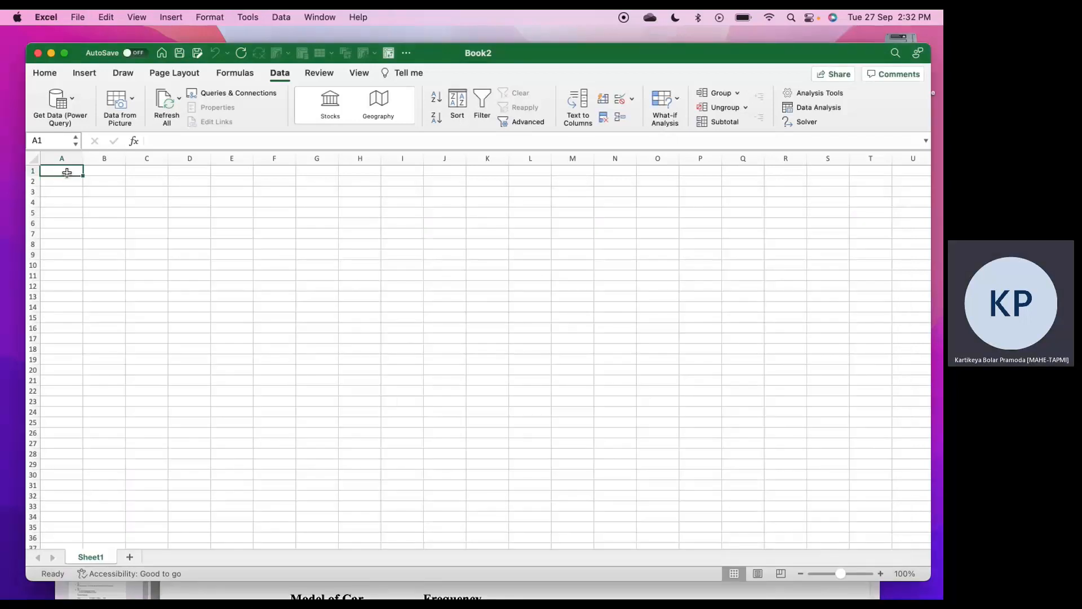
type("S")
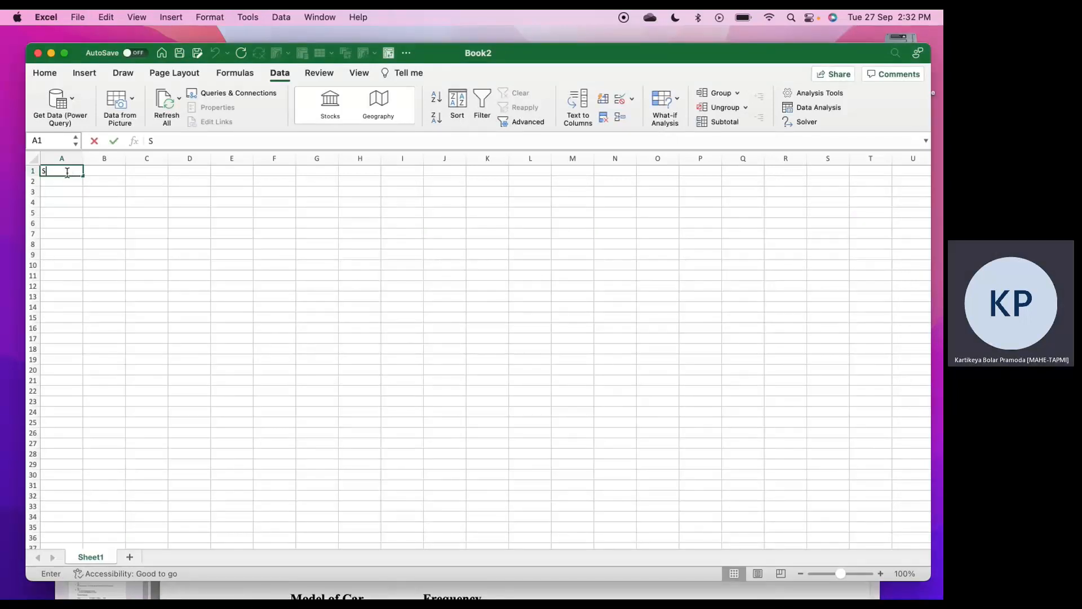
type("moking")
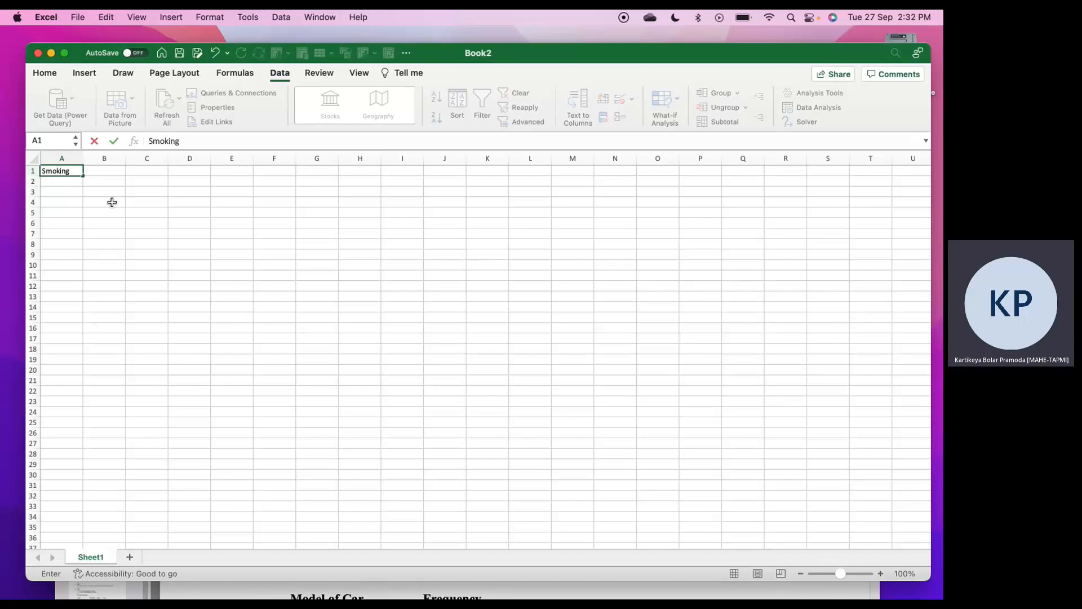
left_click(107, 171)
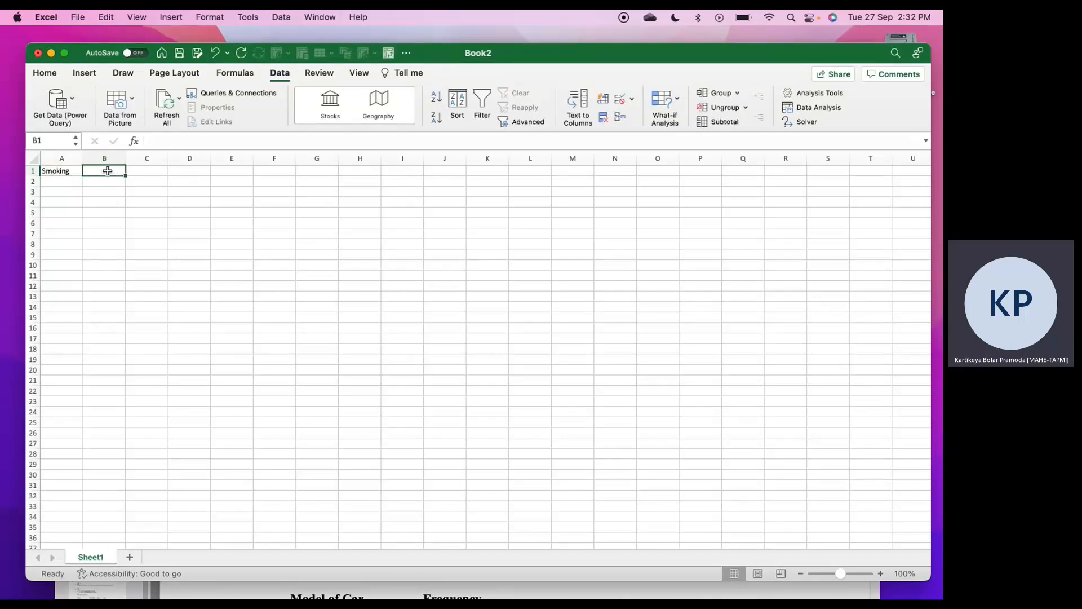
type("Illness")
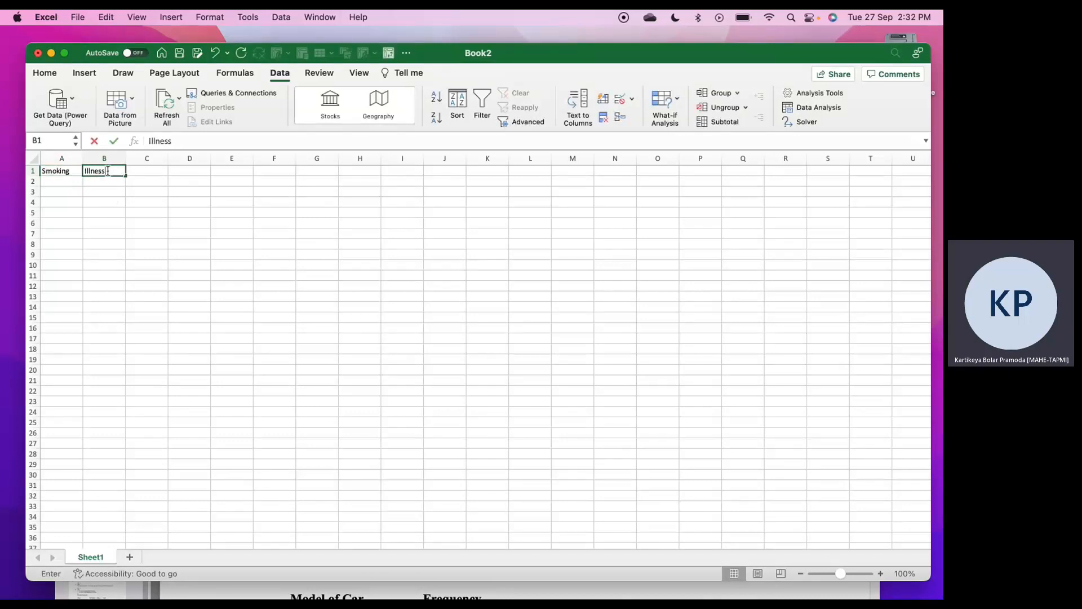
Enter Non-smokers in A2 and fill it down through A121
left_click(68, 182)
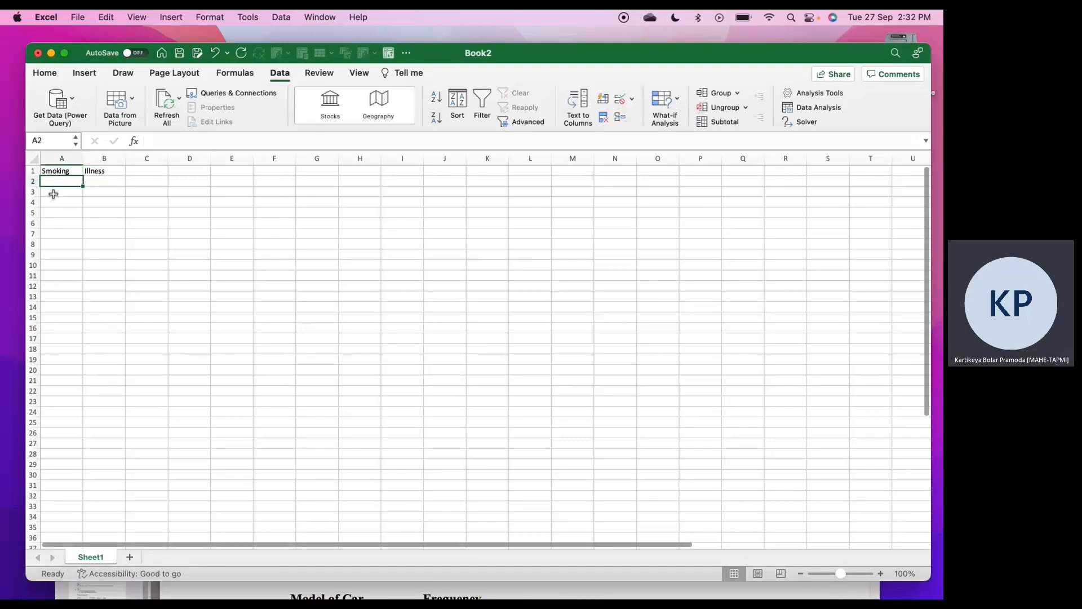
type("Non")
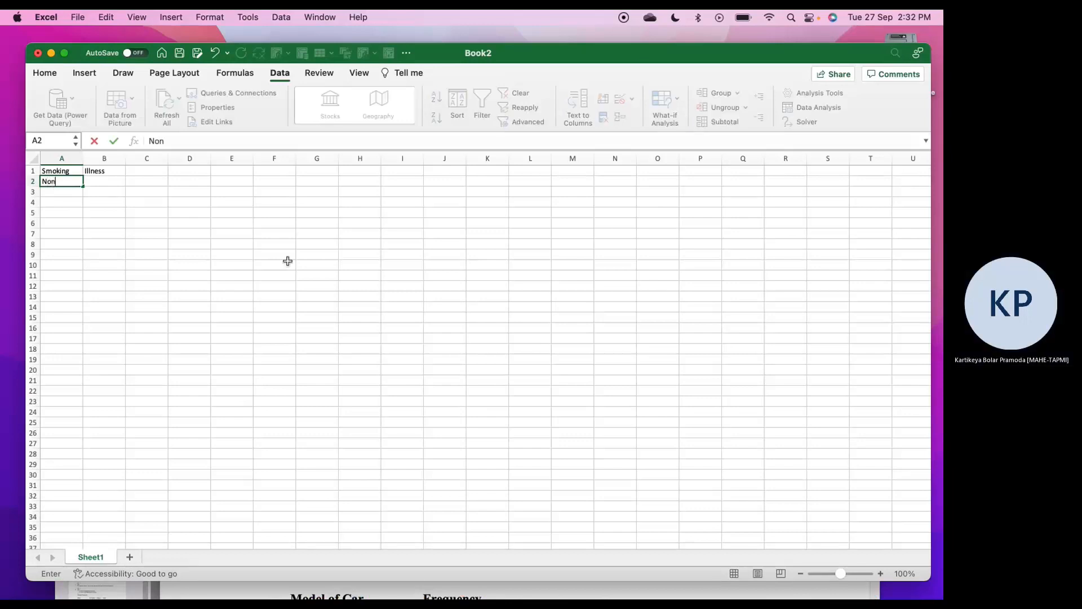
type("-smoker")
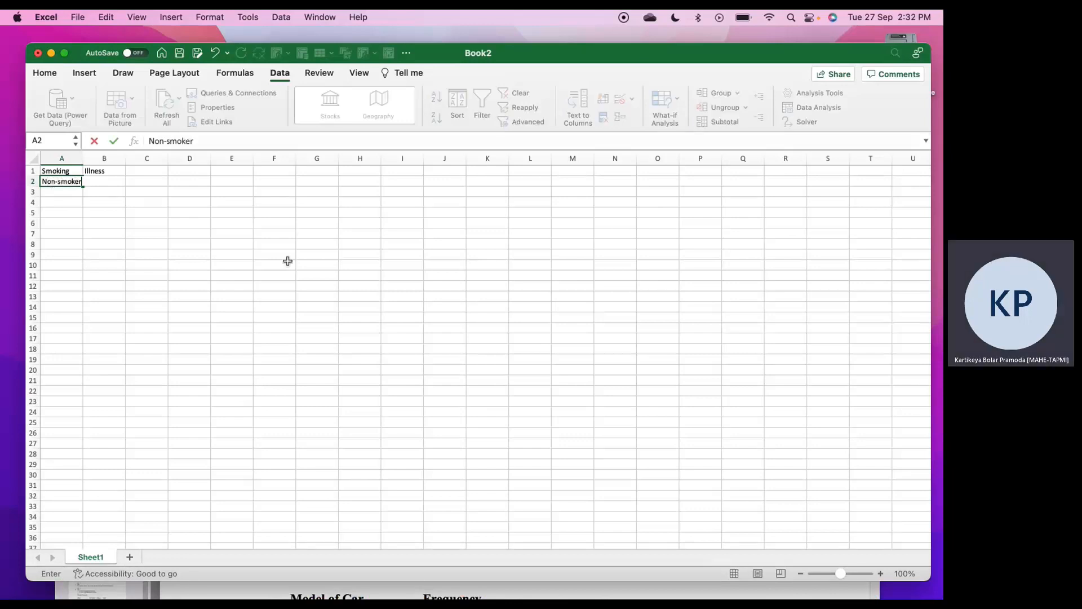
type("s")
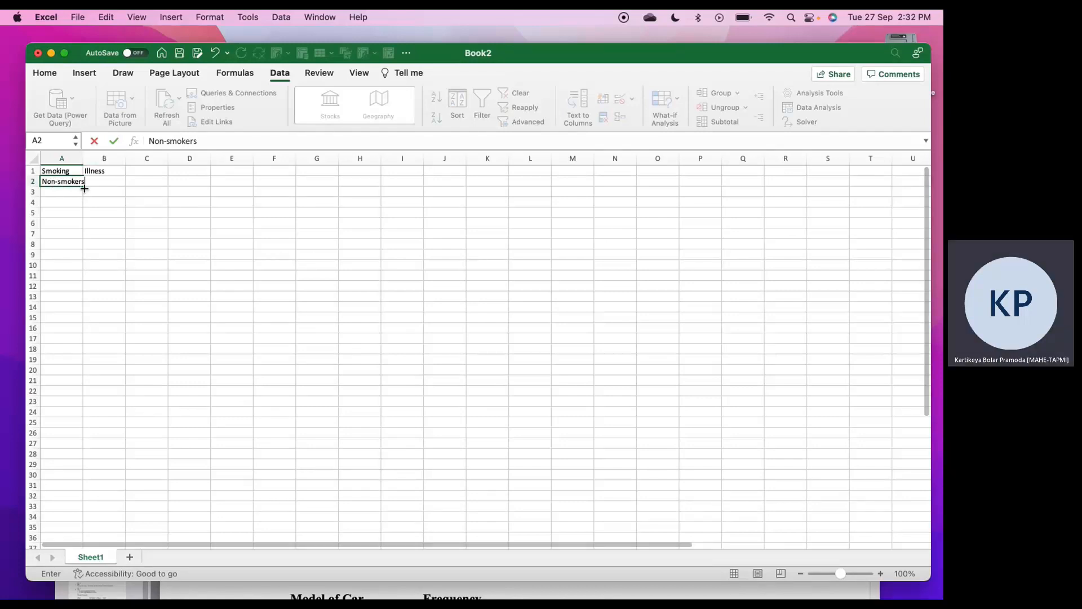
left_click_drag(84, 186, 70, 496)
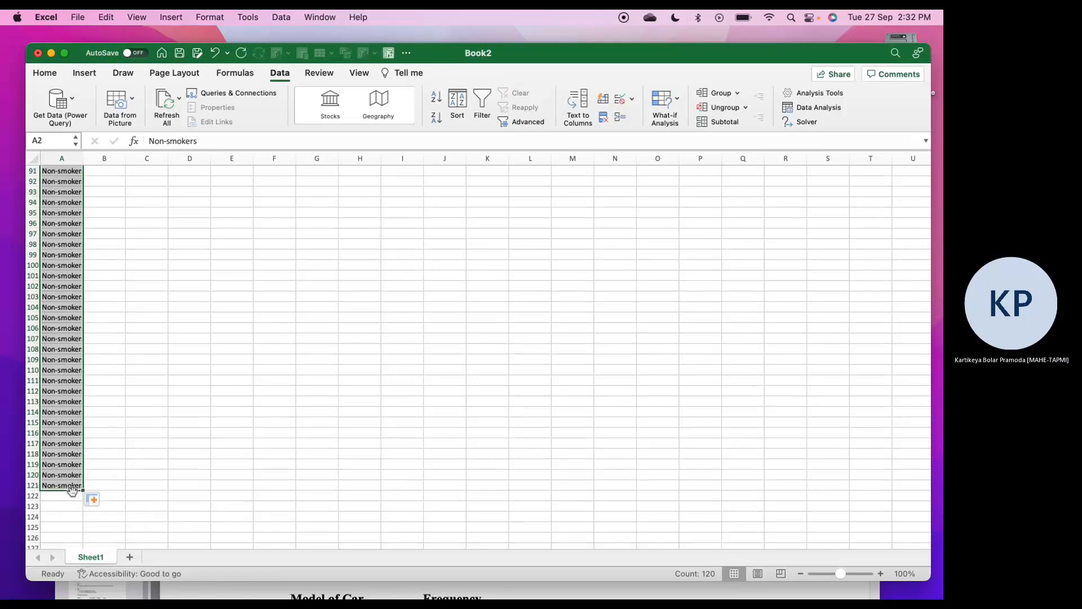
Enter Smokers in A122 and fill it down through A301
left_click(55, 496)
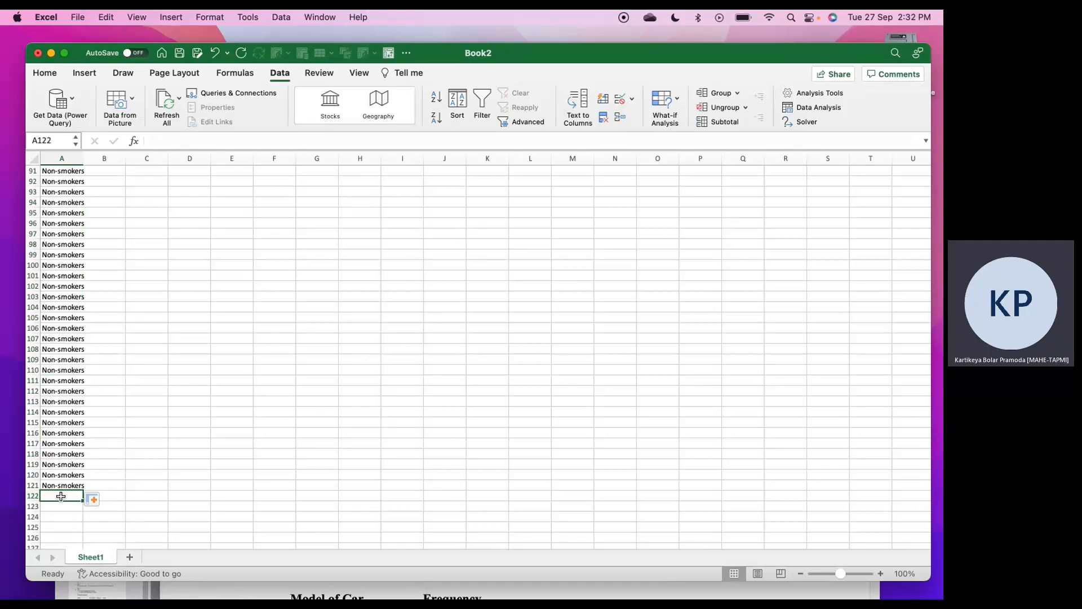
type("Smoking")
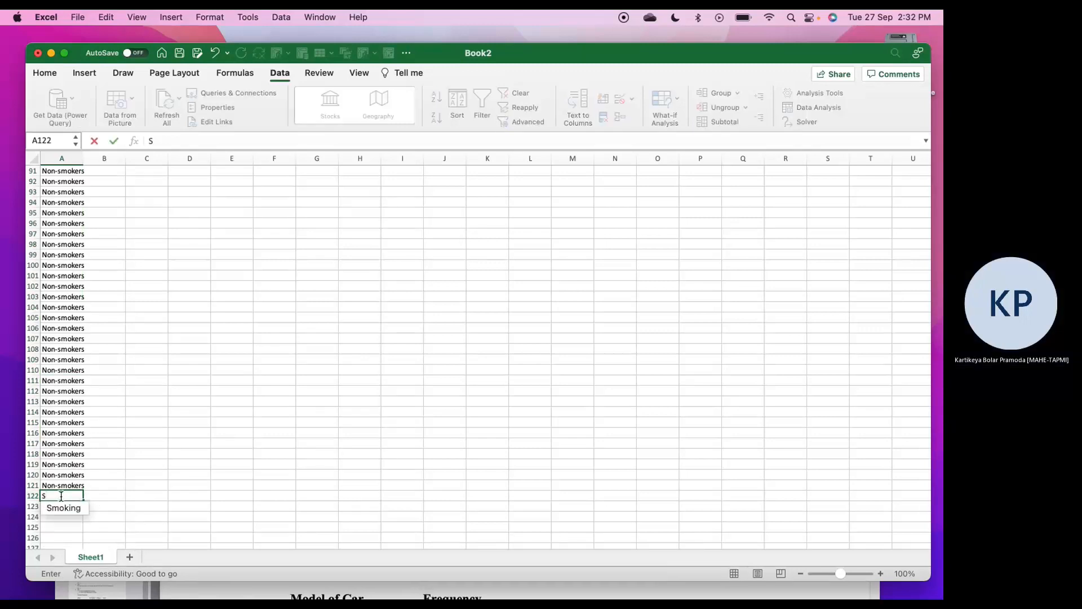
key("BackSpace")
key("BackSpace")
key("BackSpace")
type("ers")
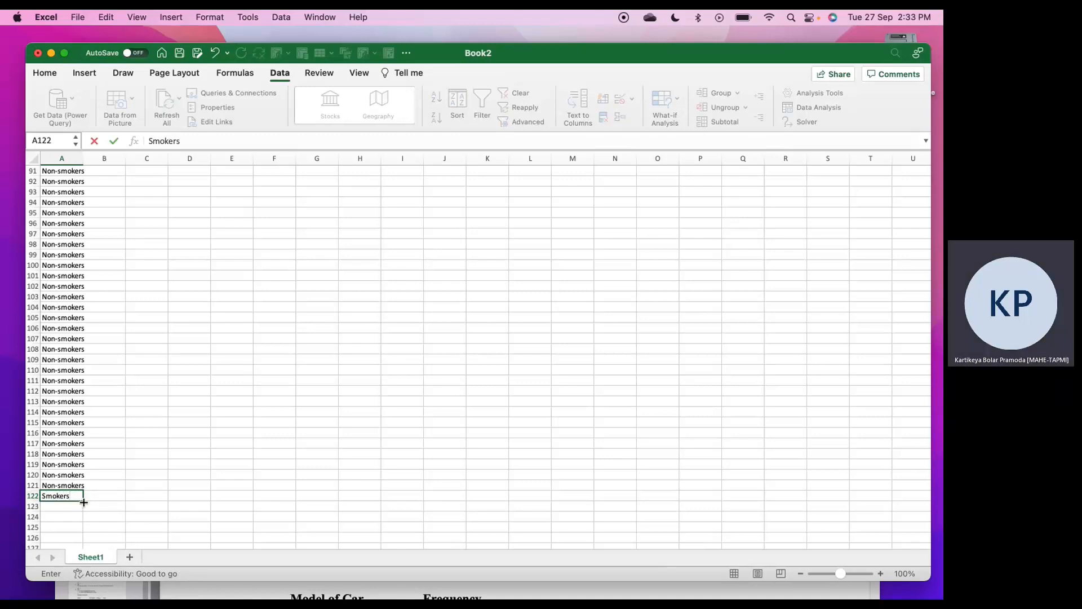
left_click_drag(82, 500, 77, 554)
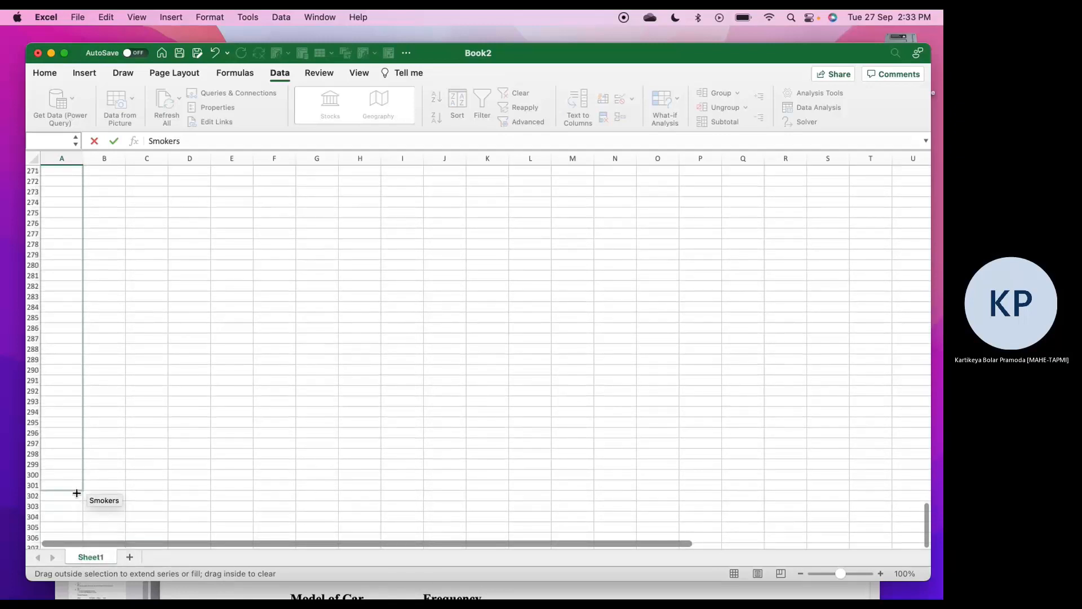
left_click_drag(77, 493, 77, 490)
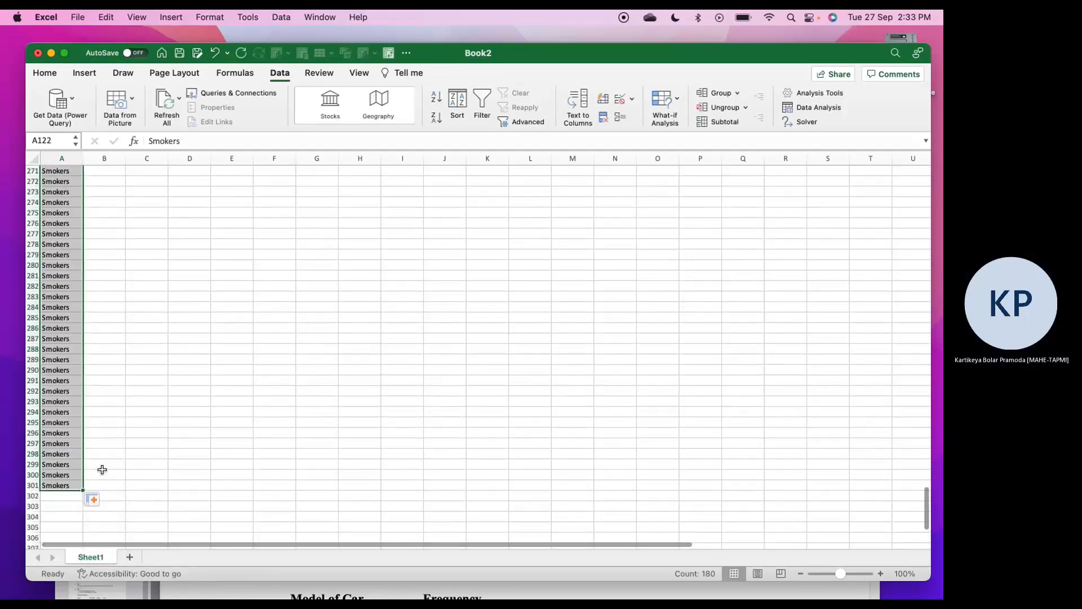
Return to the start of the data, then switch to the Preview PDF and shift its window to read question 10's illness counts beside the sheet
left_click(102, 485)
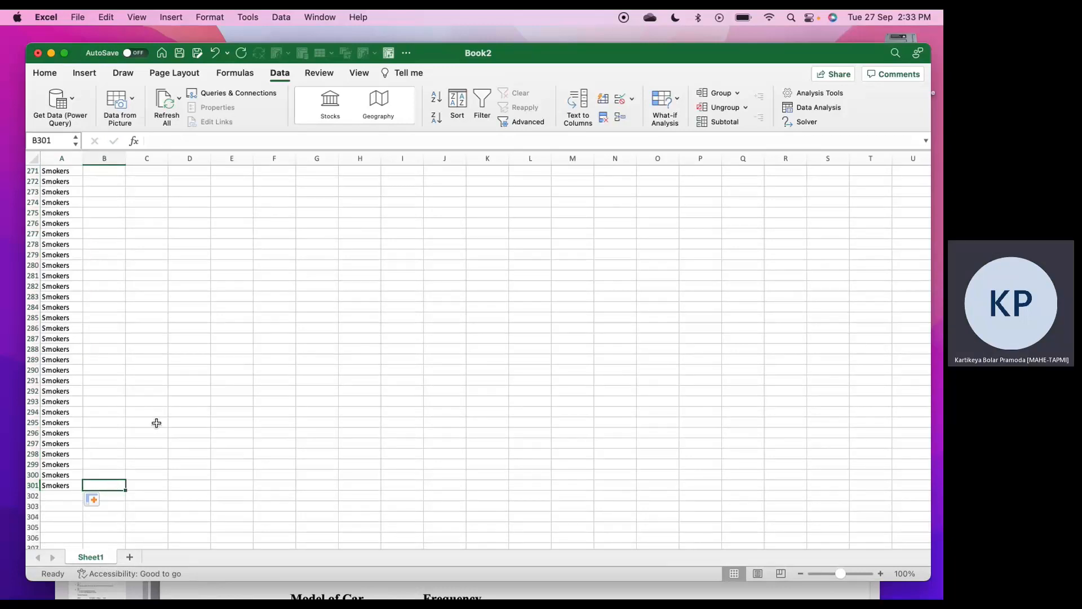
scroll(156, 423, "up", 20)
scroll(162, 449, "up", 20)
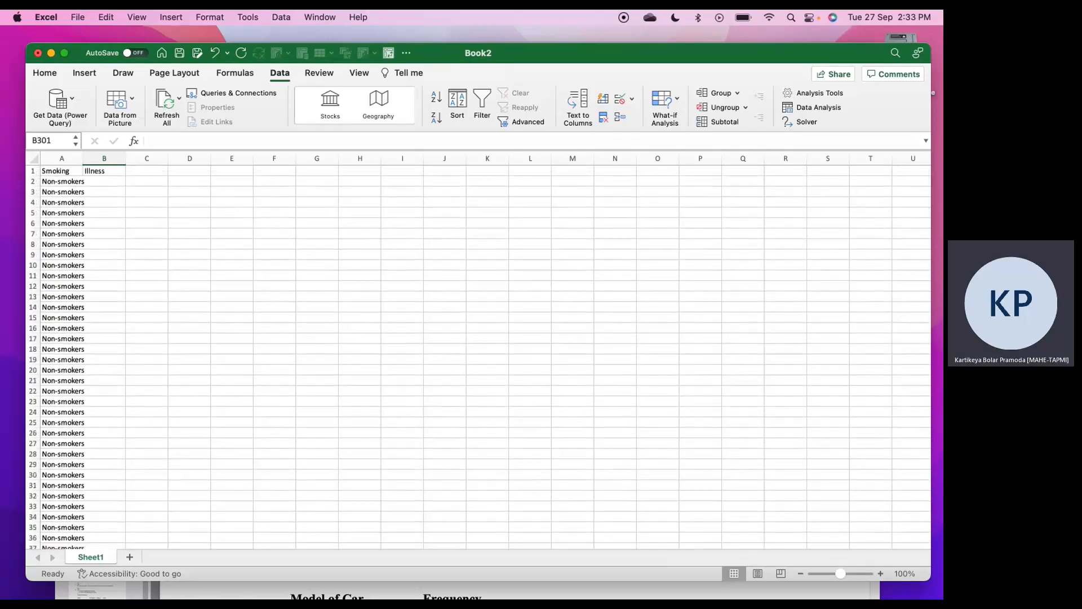
mouse_move(688, 589)
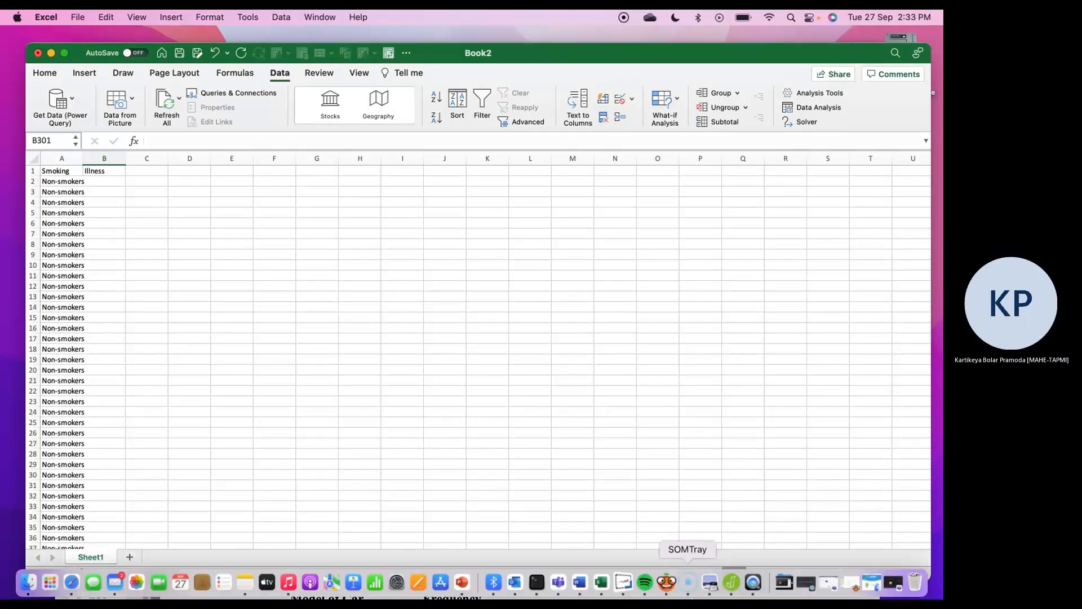
left_click(711, 582)
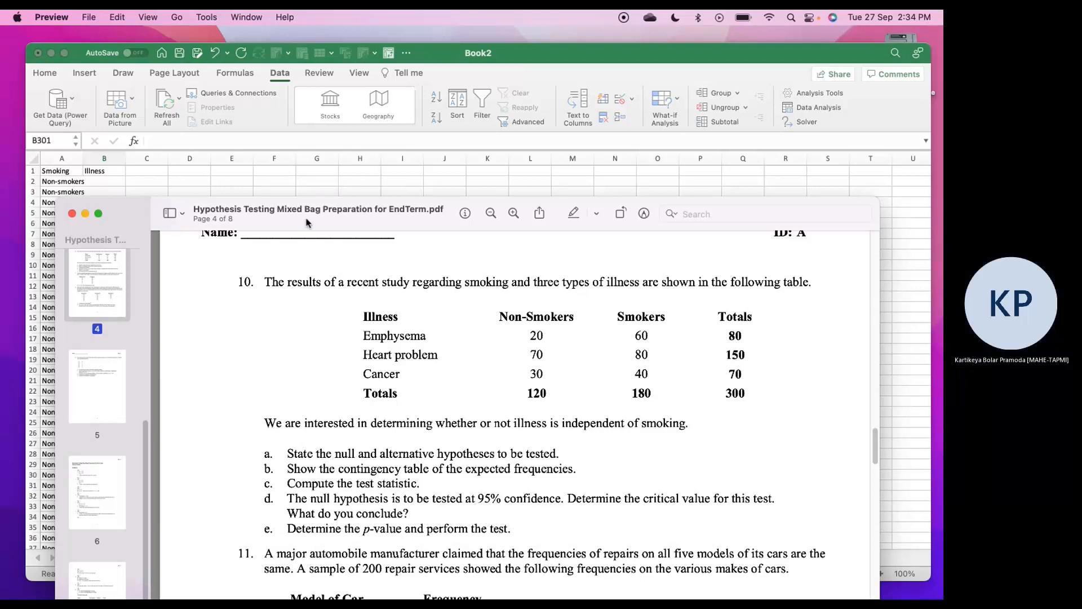
left_click_drag(310, 219, 370, 229)
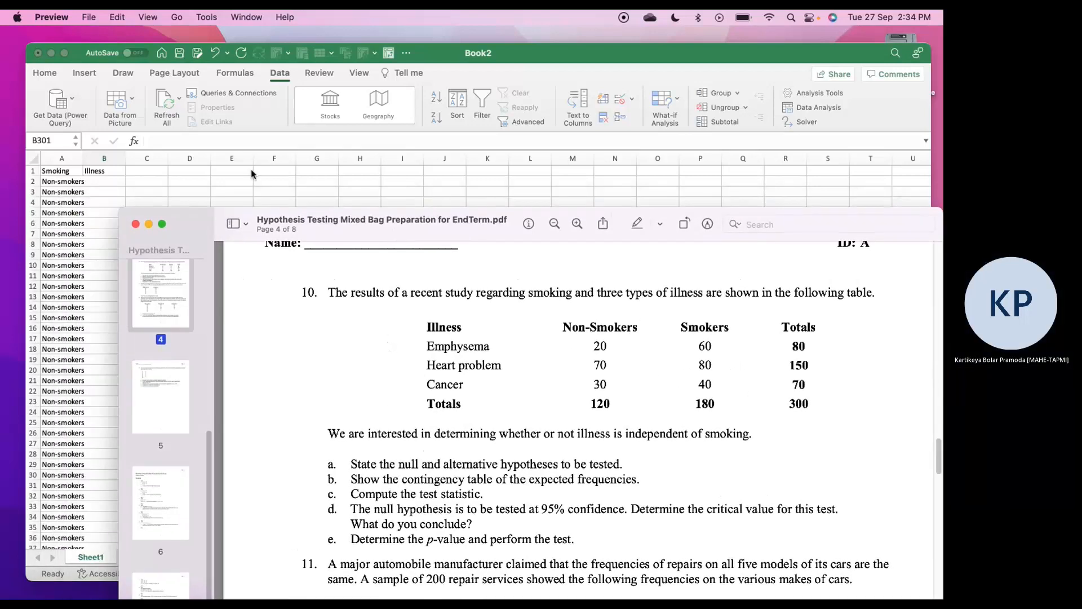
Back in Excel, fill B2:B21 with E and B22:B91 with H as the non-smokers' illness codes
left_click(113, 182)
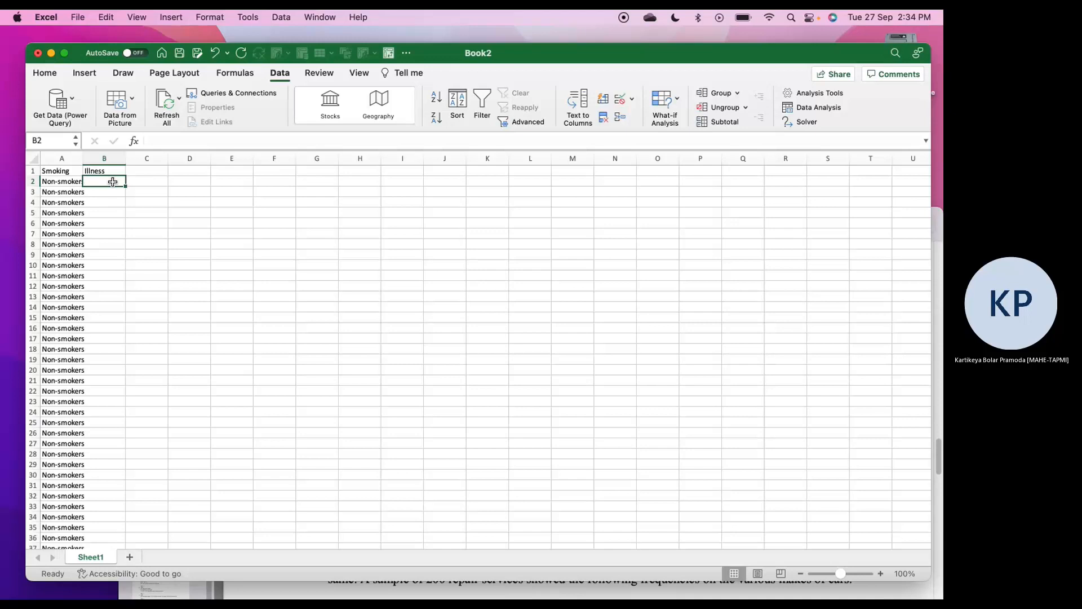
type("E")
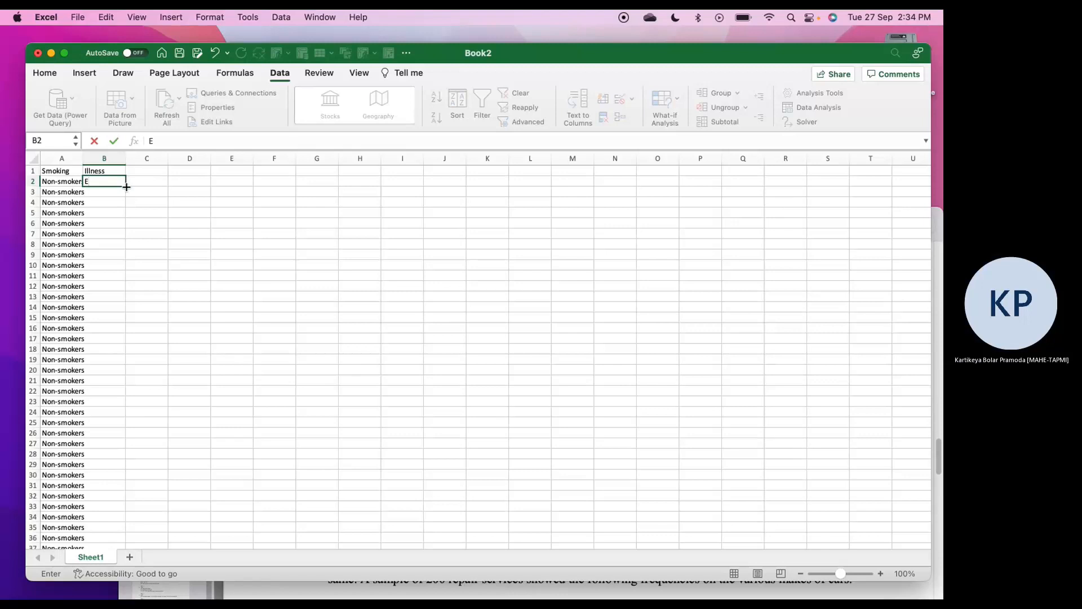
left_click_drag(126, 187, 111, 384)
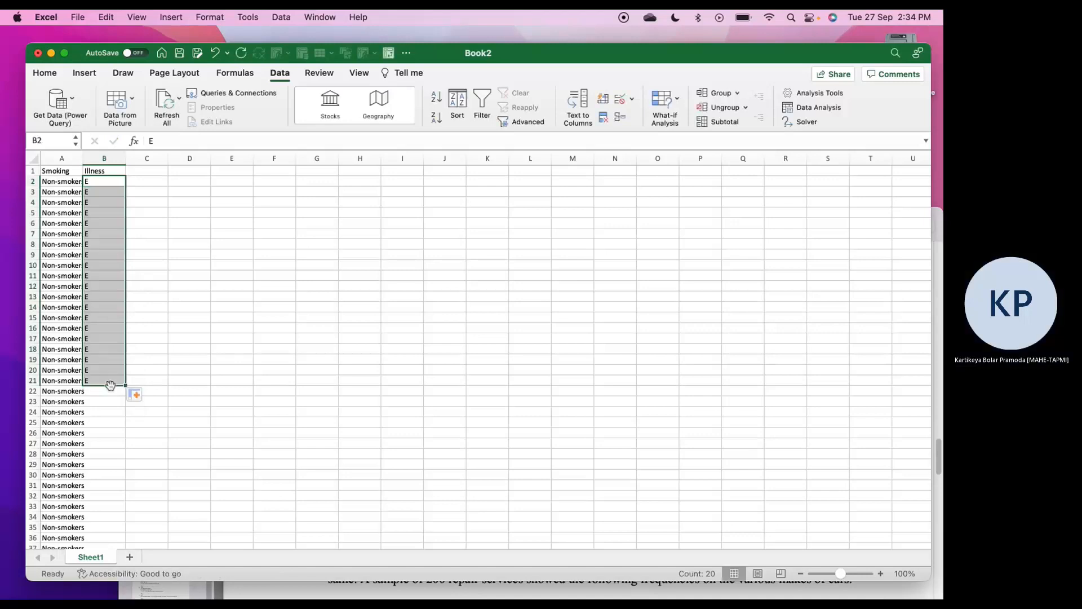
left_click(109, 390)
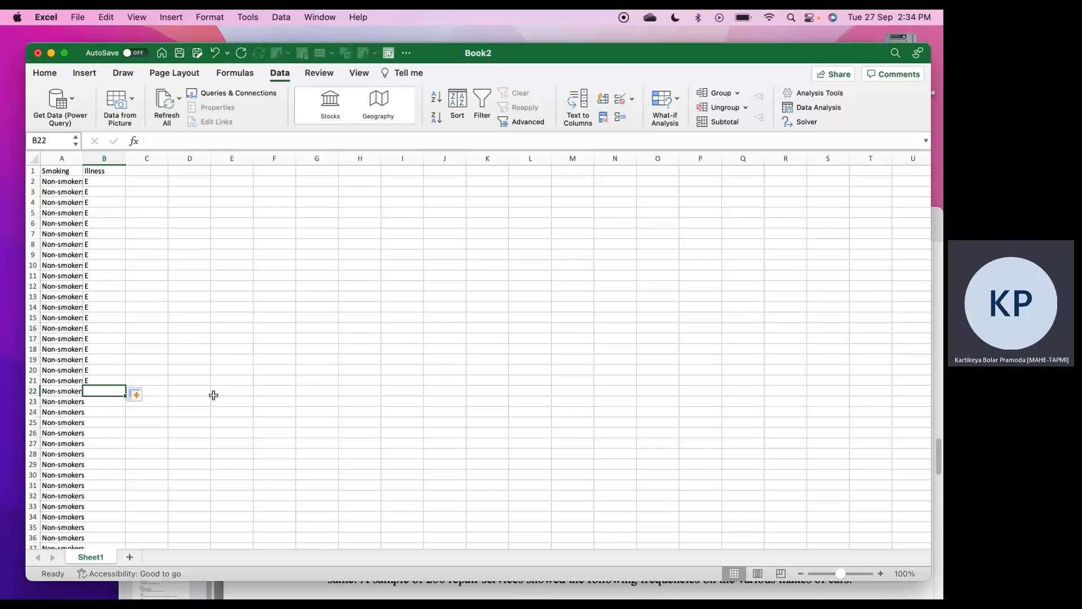
type("H")
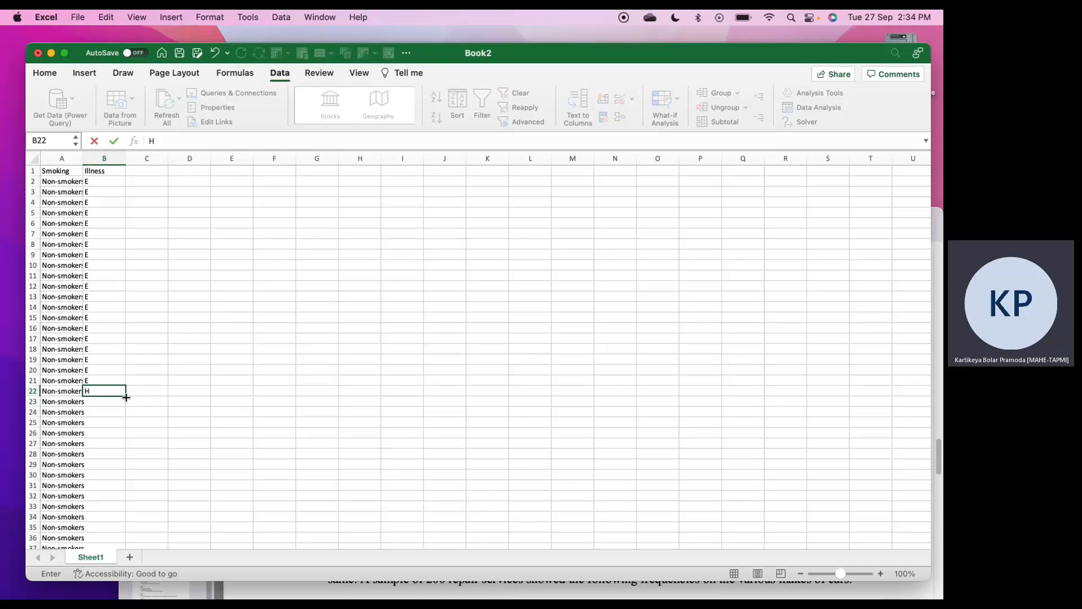
left_click_drag(126, 397, 128, 516)
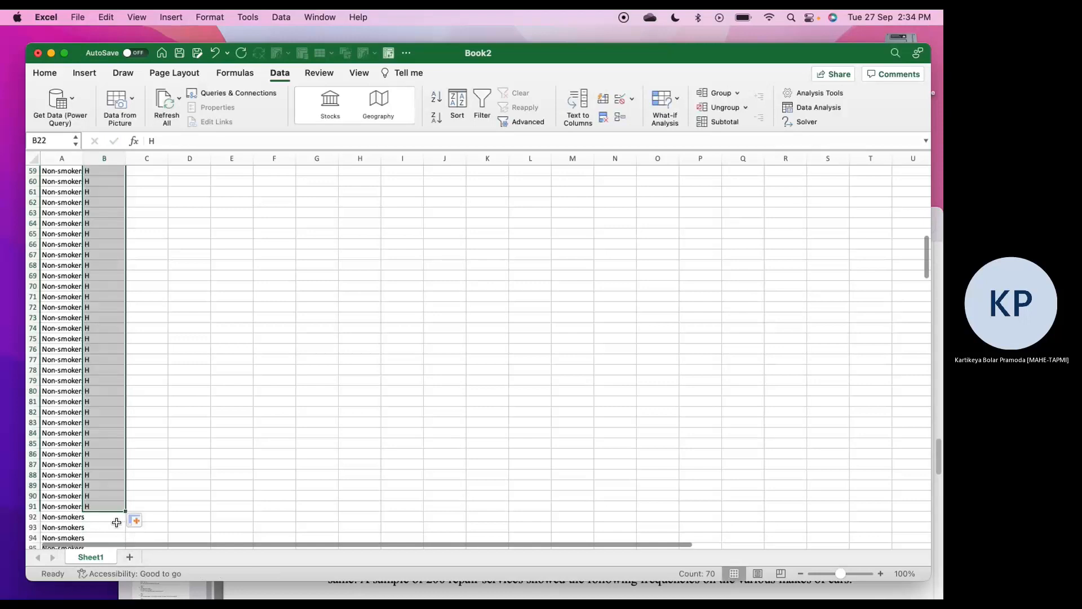
Fill B92:B121 with C for the remaining non-smokers
left_click(115, 519)
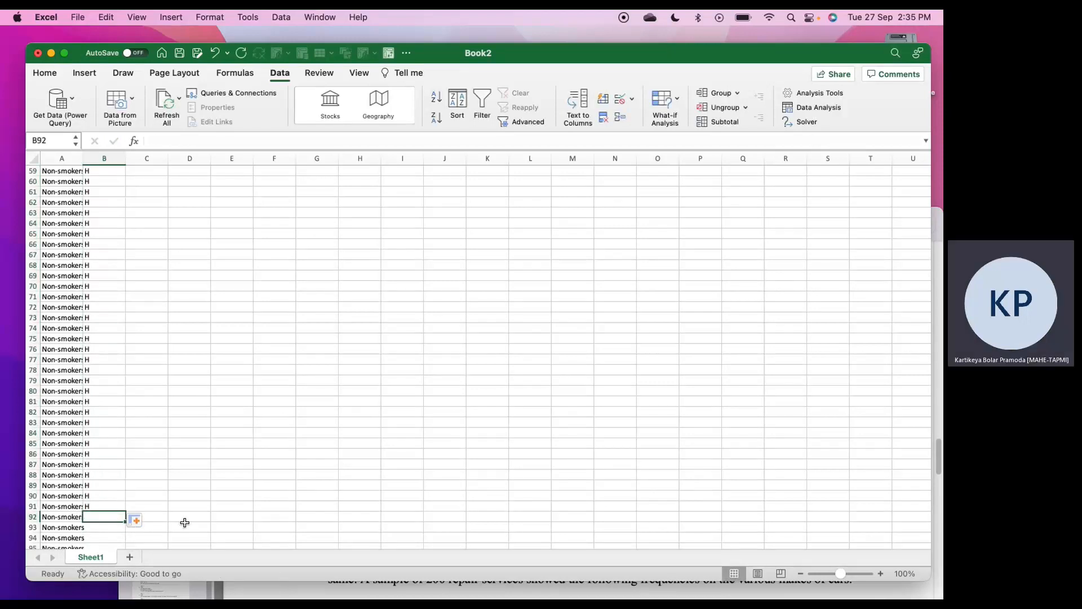
type("C")
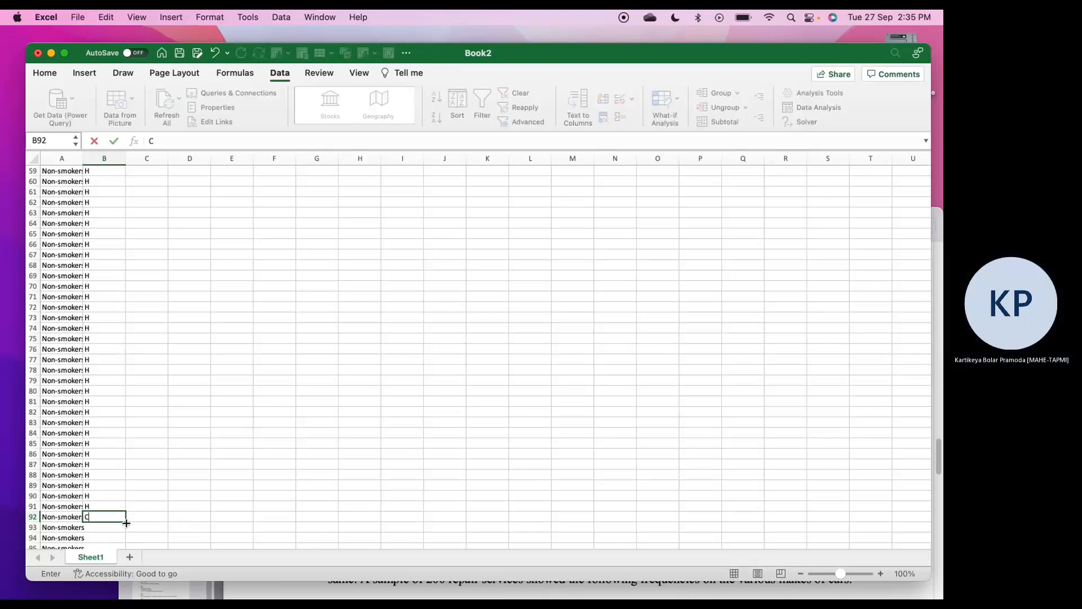
left_click_drag(129, 522, 112, 495)
Consult the smokers' counts in the Preview PDF, then fill B122:B181 with E in the Excel sheet
left_click(113, 496)
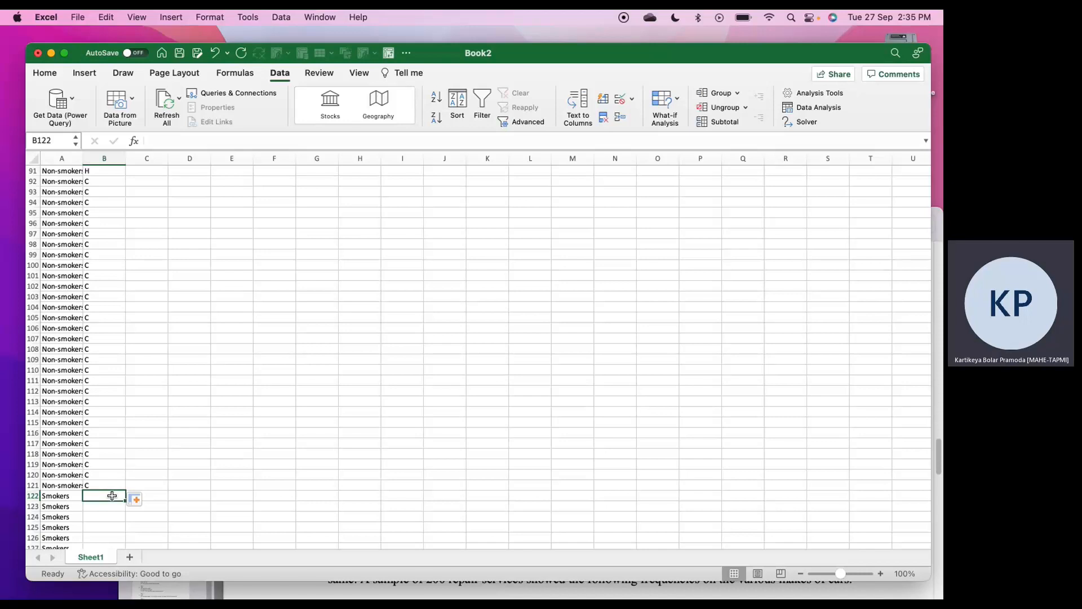
mouse_move(312, 590)
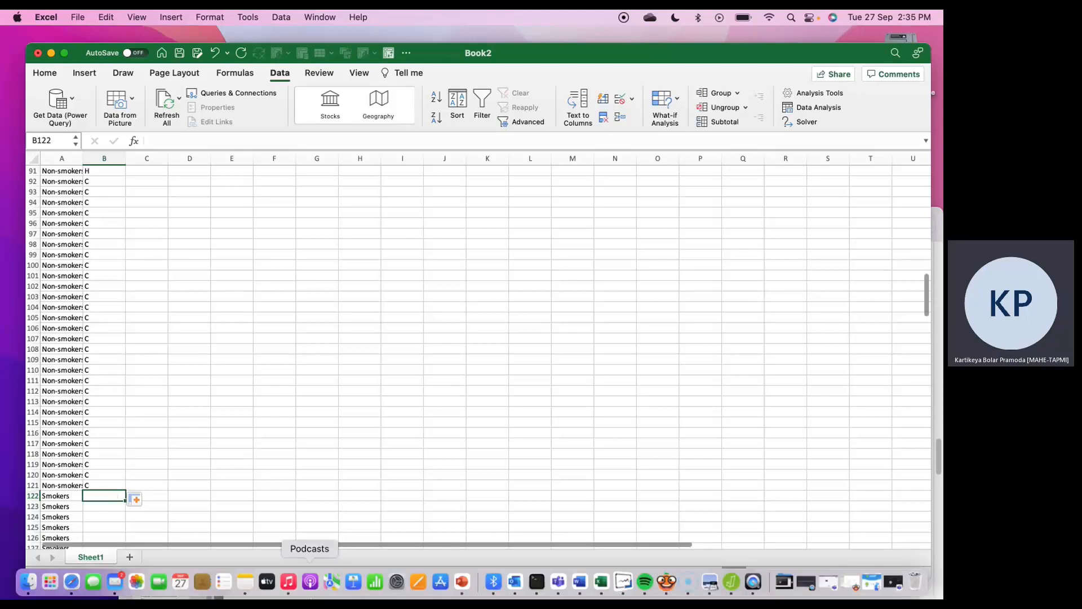
left_click(710, 583)
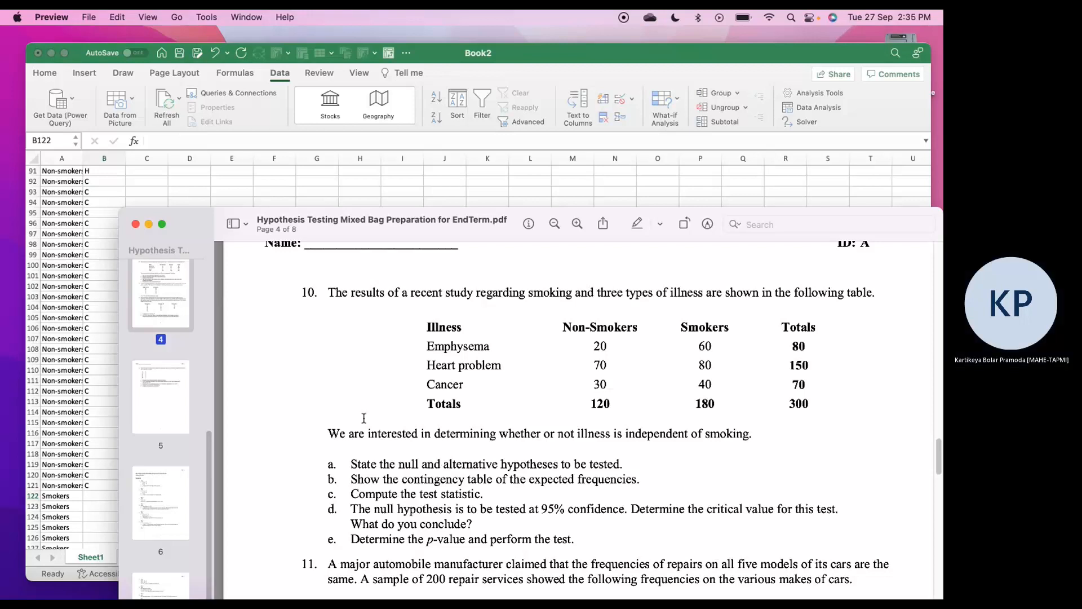
left_click(96, 495)
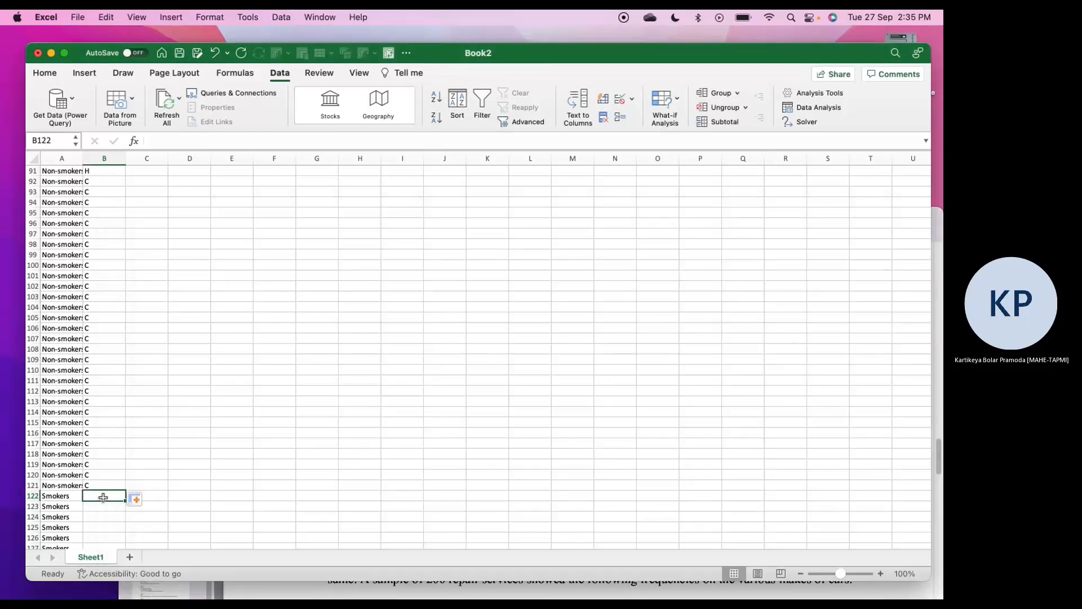
type("E")
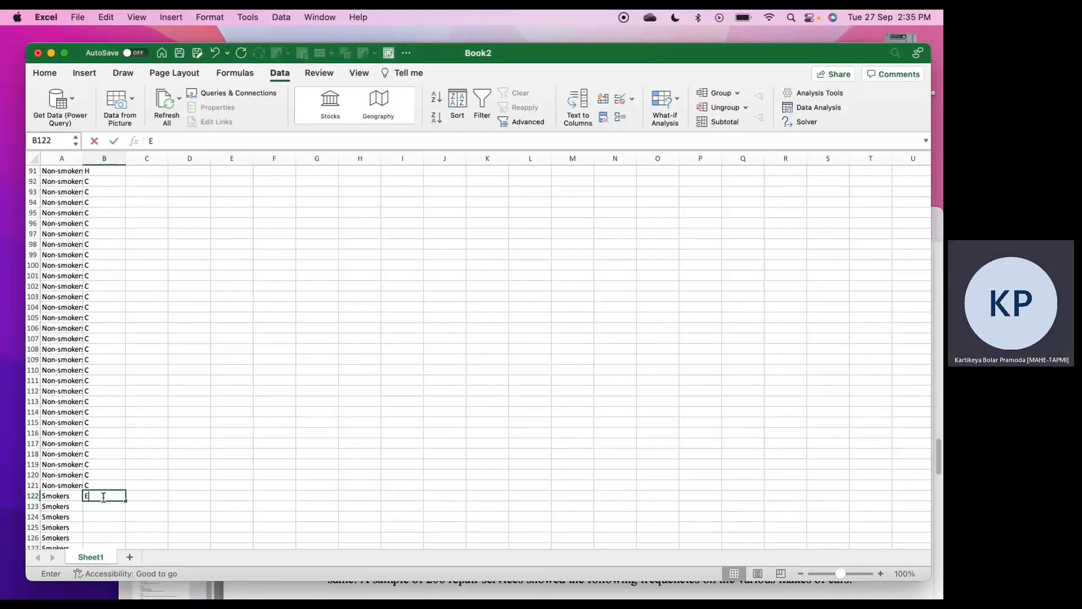
left_click_drag(126, 503, 109, 445)
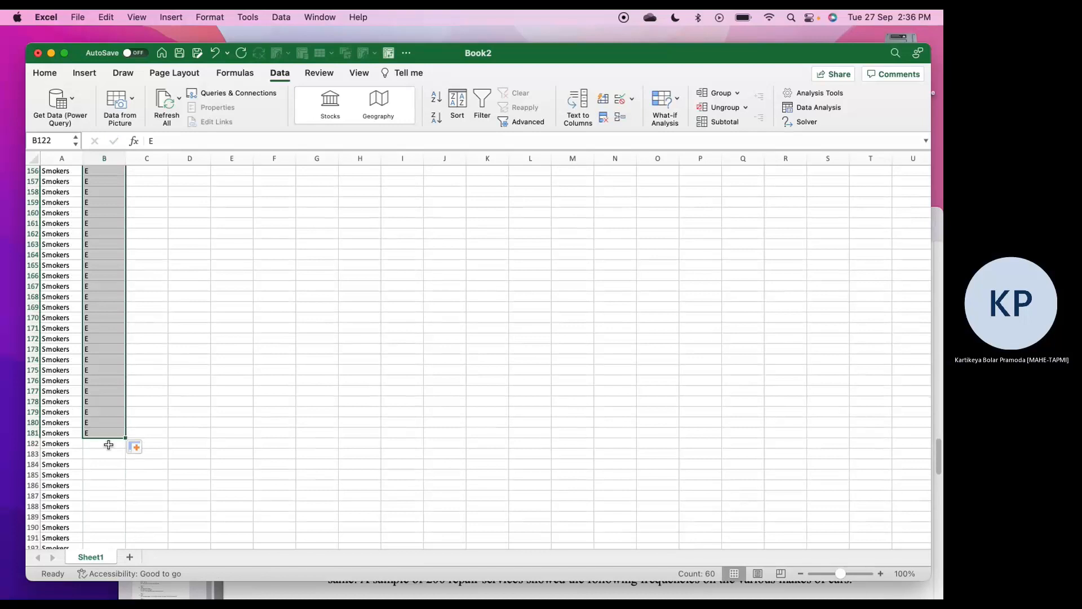
left_click(109, 445)
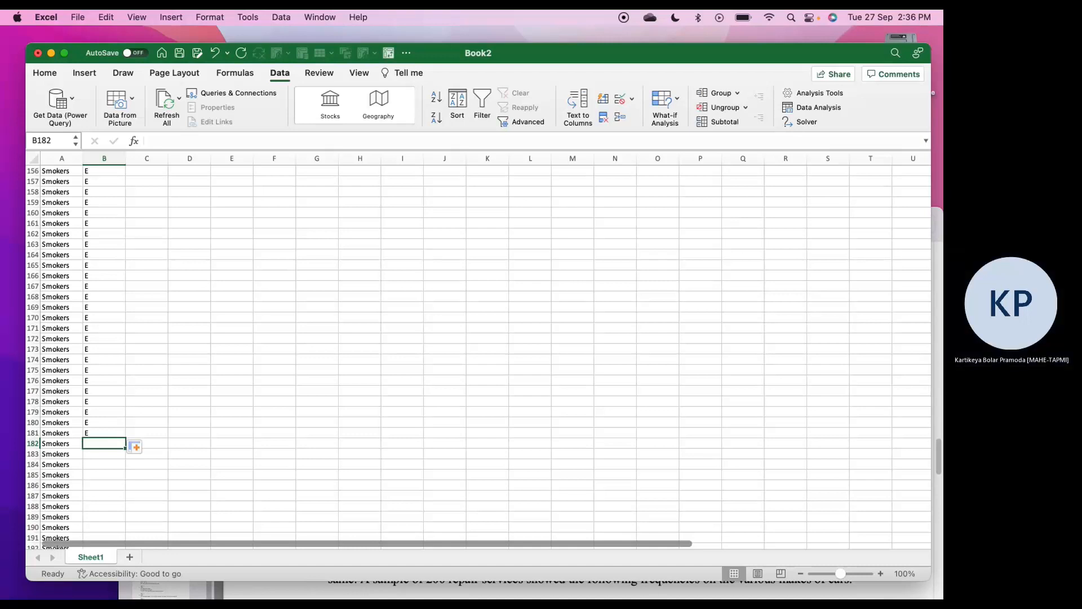
Consult the smokers' heart problem count in the Preview PDF, then fill B182:B261 with H in the Excel sheet
left_click(714, 584)
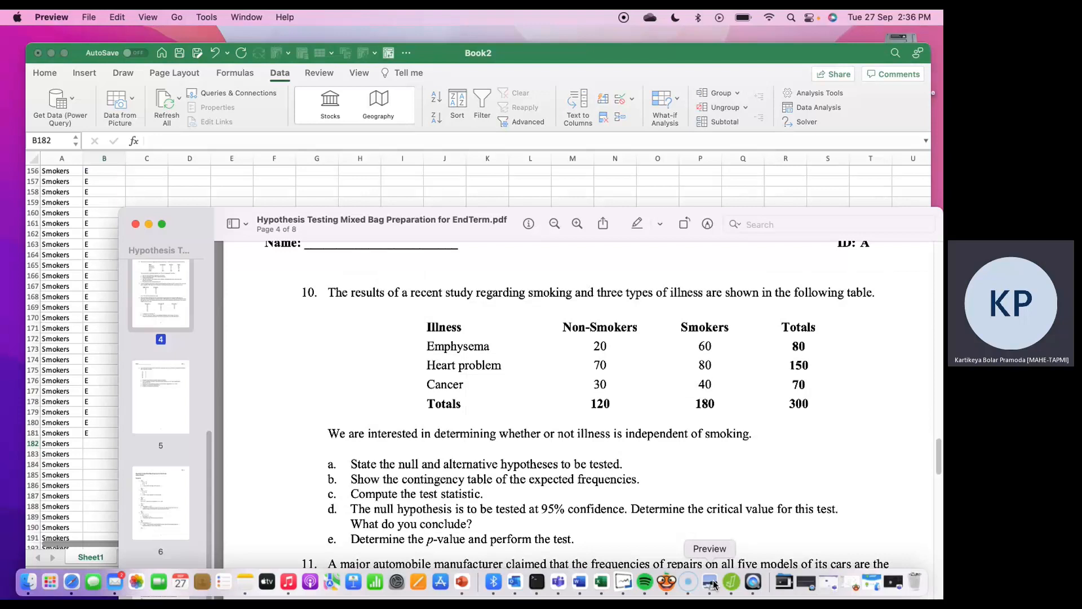
left_click(99, 445)
type("H")
left_click_drag(125, 448, 119, 522)
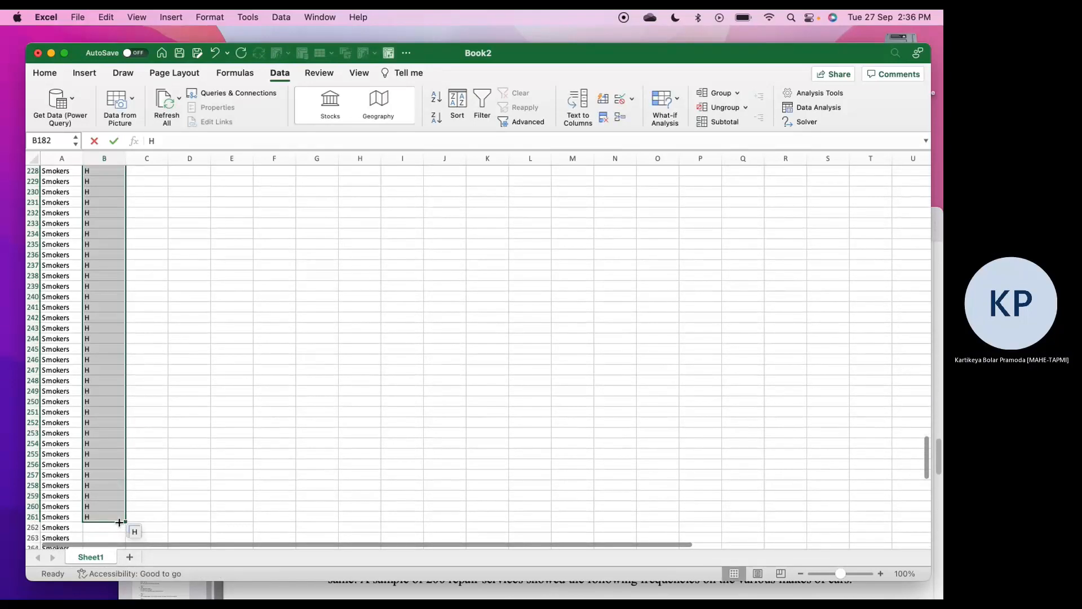
Fill B262:B301 with C for the remaining smokers and review the completed Illness column up to its header
left_click(112, 528)
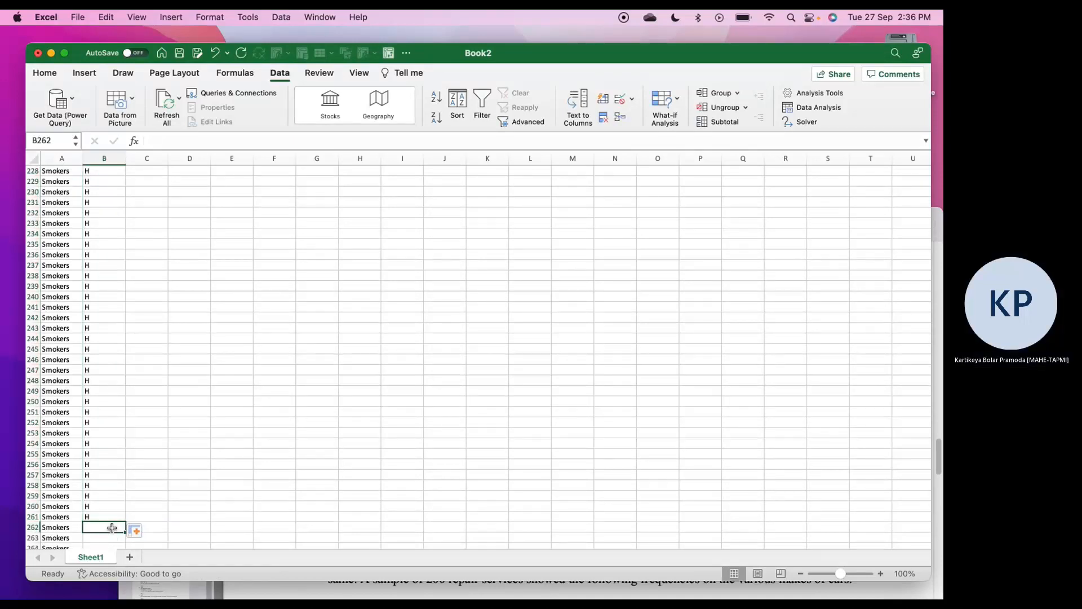
type("C")
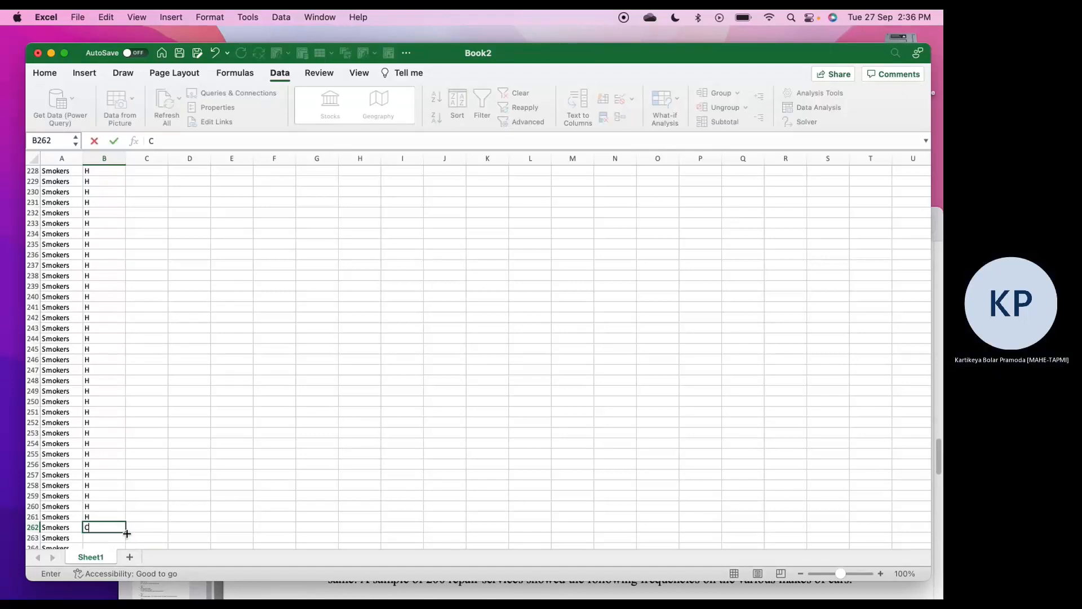
double_click(126, 533)
scroll(158, 511, "down", 15)
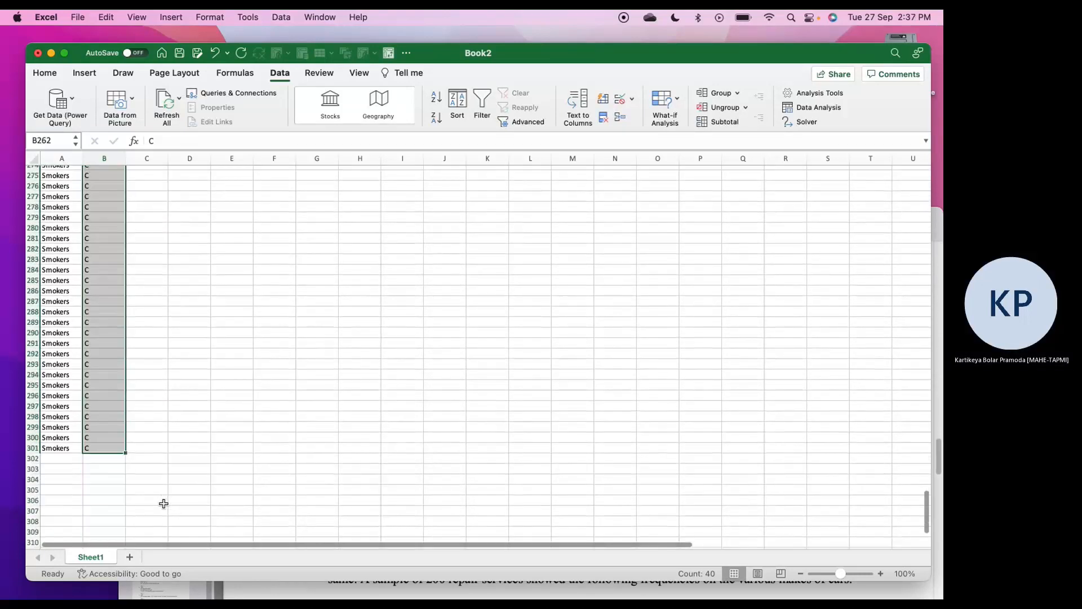
scroll(156, 451, "up", 4)
scroll(156, 451, "up", 5)
scroll(157, 452, "down", 15)
scroll(156, 452, "up", 20)
scroll(157, 454, "up", 20)
scroll(156, 455, "up", 20)
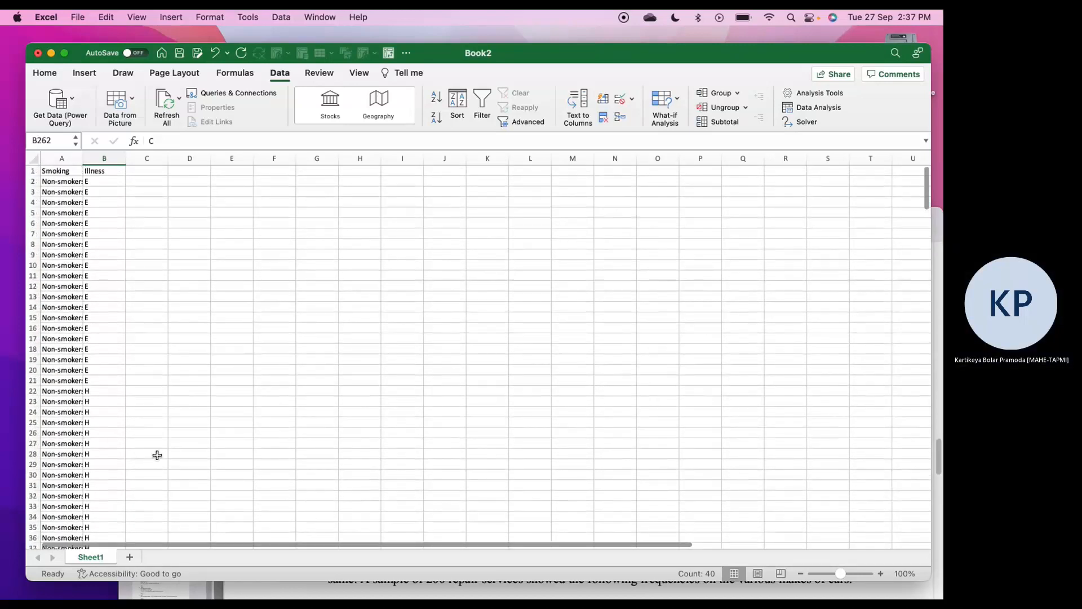
Save the workbook to Documents as SmokingIllness in Comma-separated Values (.csv) format
left_click(43, 76)
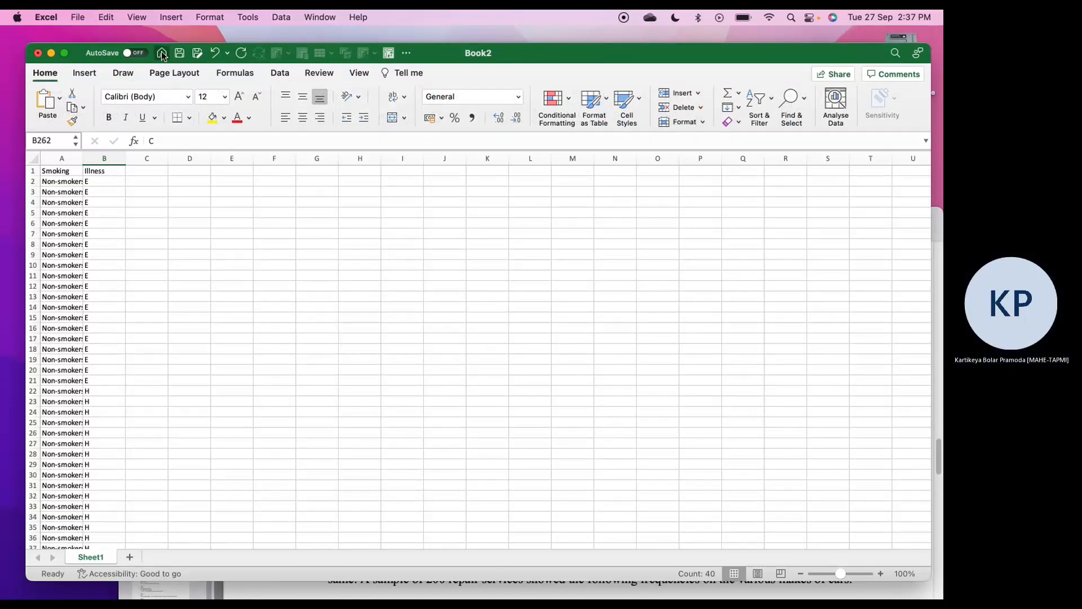
left_click(197, 53)
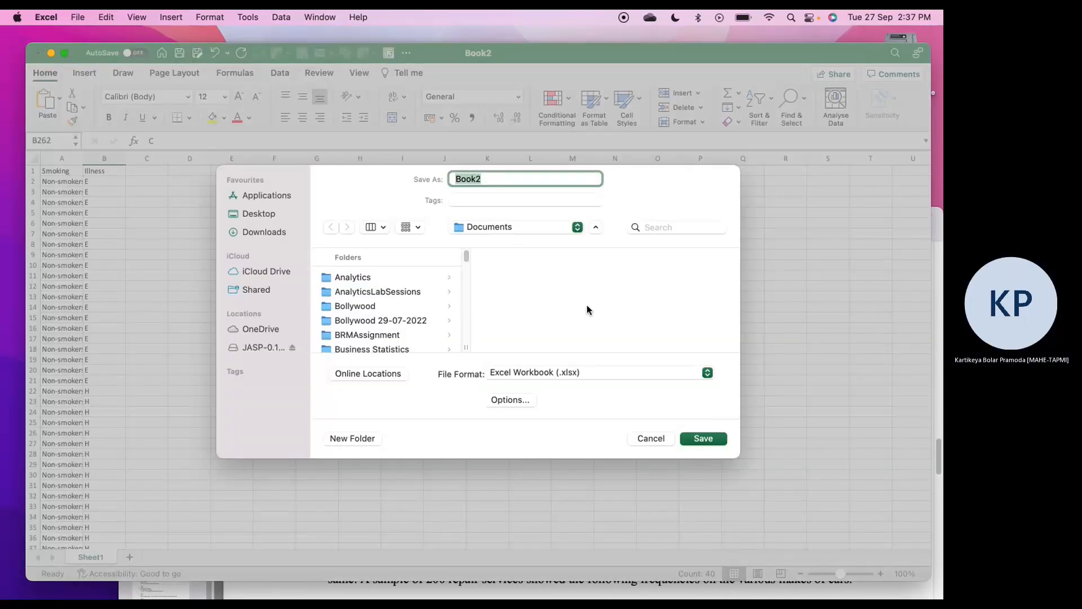
left_click(707, 373)
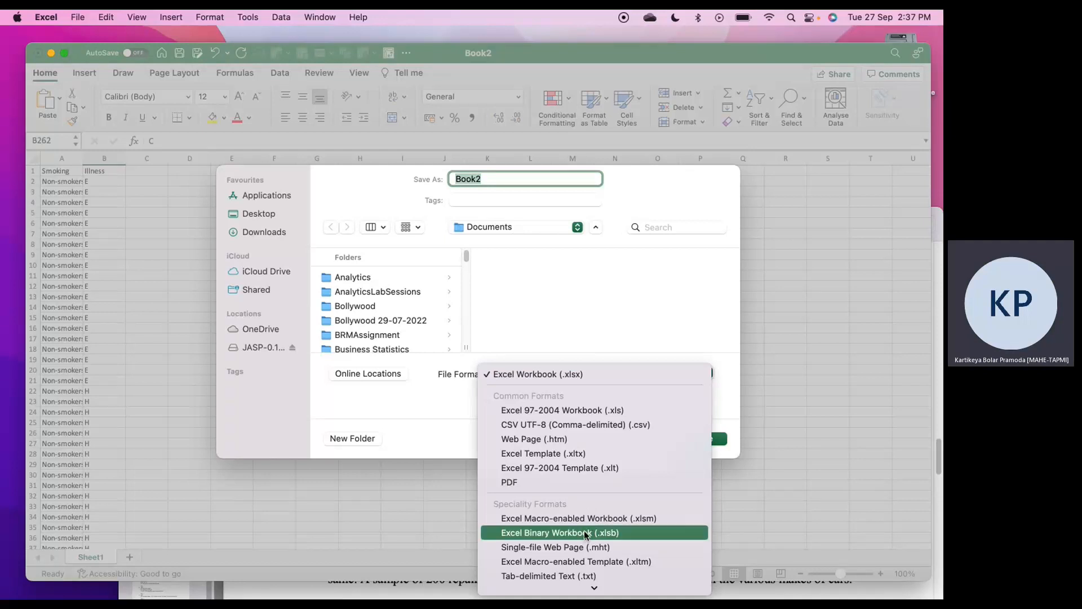
mouse_move(563, 585)
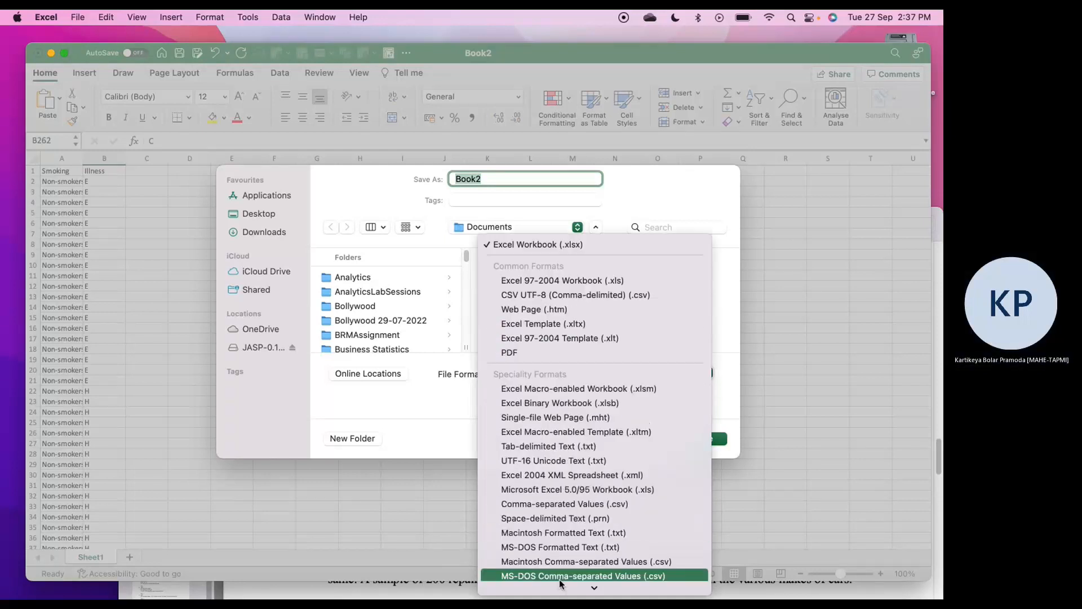
left_click(549, 504)
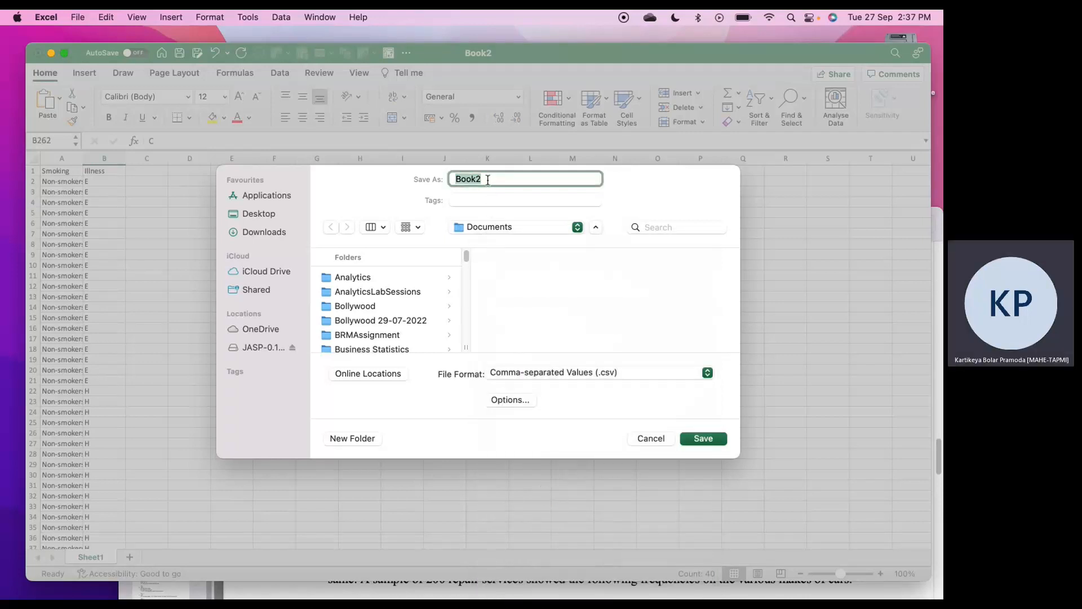
type("SmokingIllness")
left_click(713, 439)
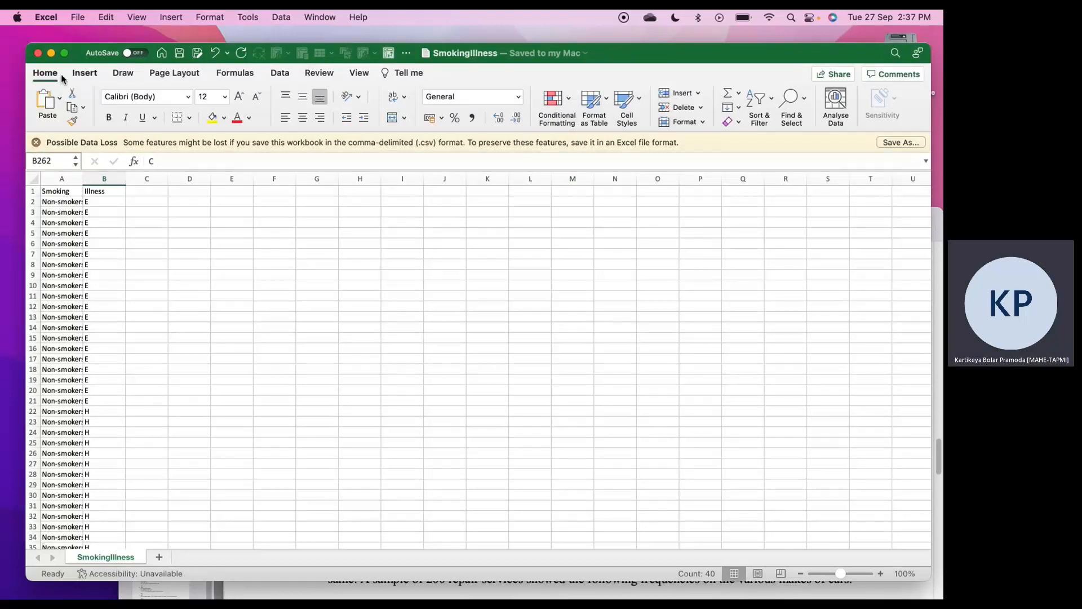
Close the SmokingIllness workbook, minimise the question PDF and switch to JASP
left_click(38, 53)
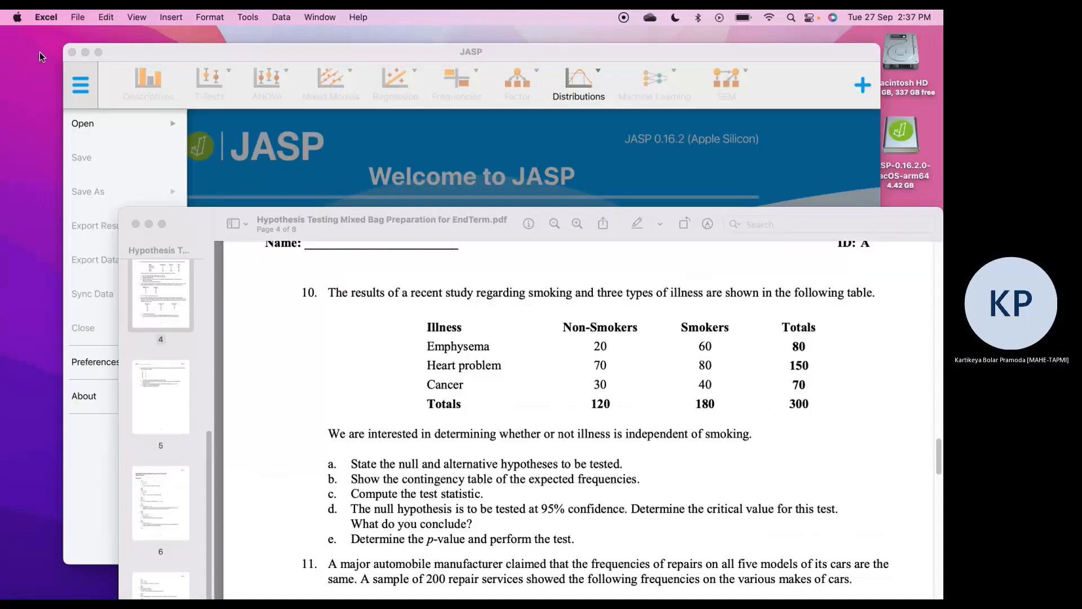
left_click(149, 224)
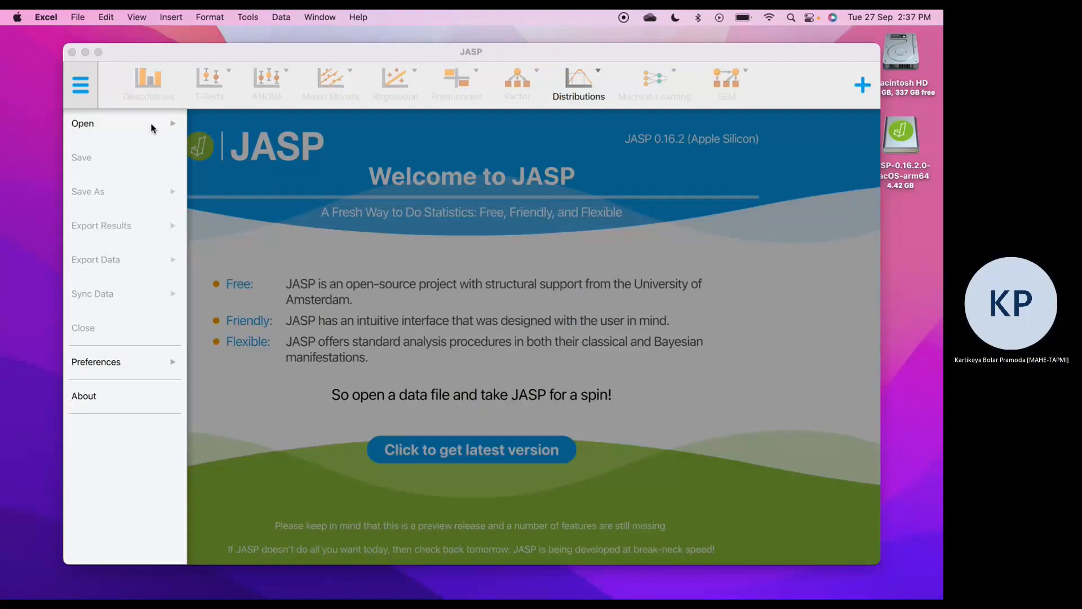
left_click(80, 85)
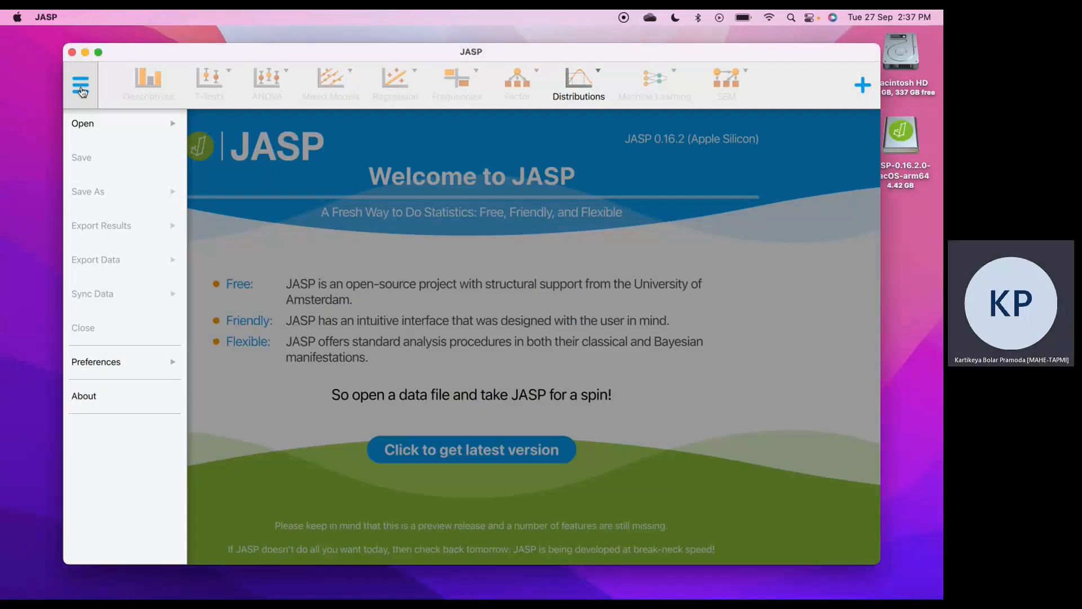
Start opening a data file from the computer and browse to the Documents folder
left_click(83, 97)
left_click(90, 123)
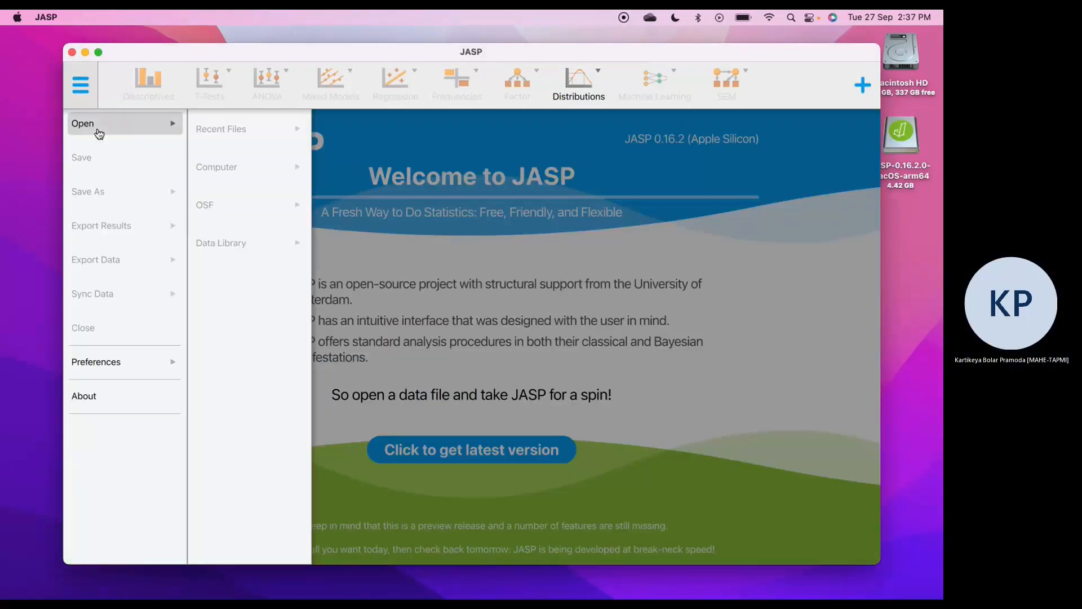
left_click(238, 145)
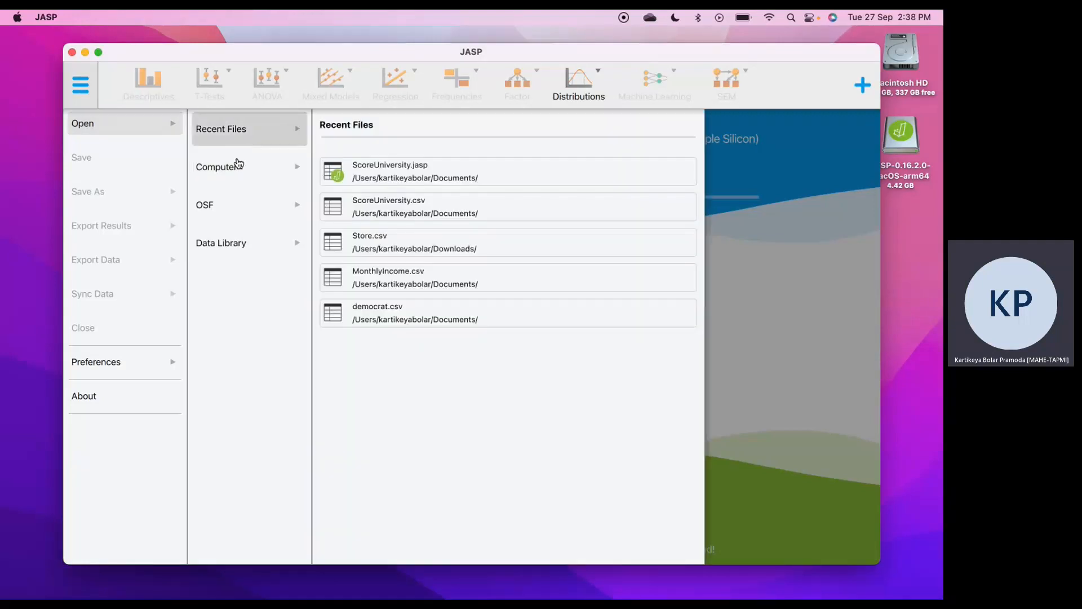
left_click(241, 172)
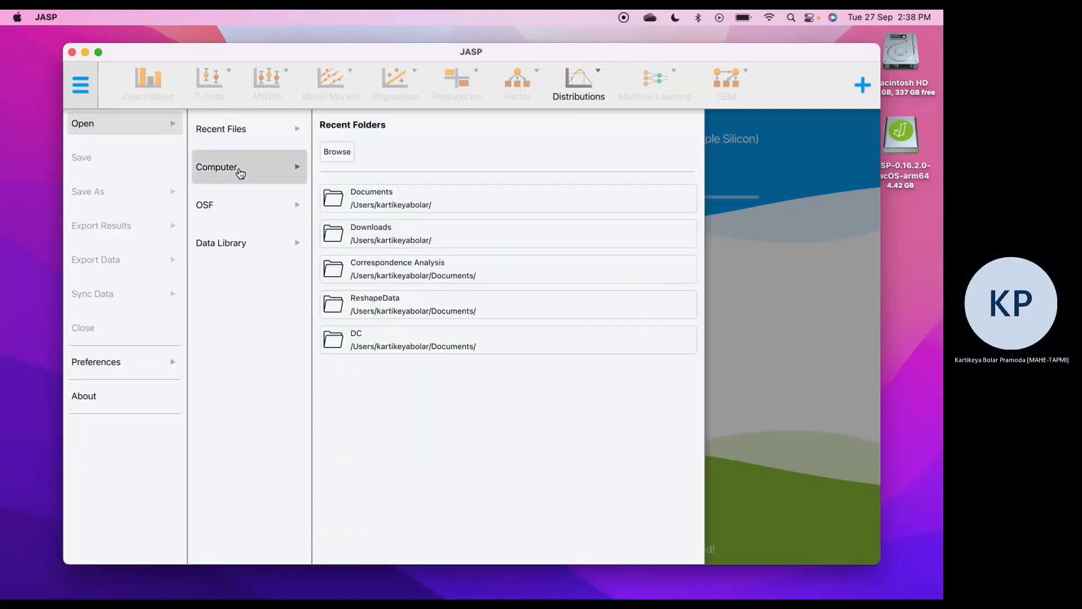
left_click(368, 206)
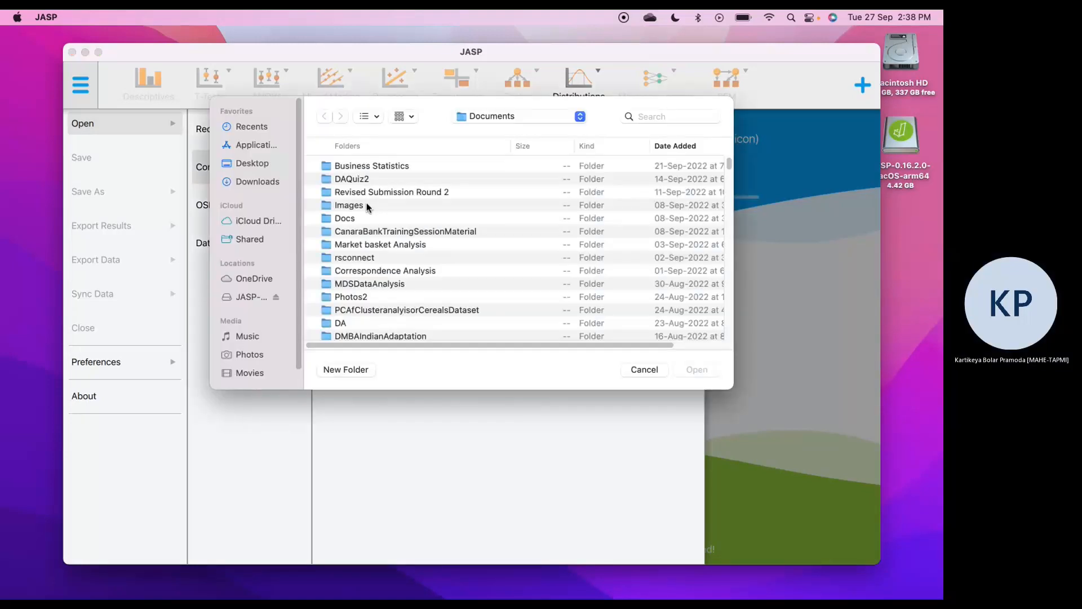
Locate SmokingIllness.csv in the Documents folder and open it as the dataset
left_click(372, 257)
key("Down")
key("Down")
key("Down")
key("Down")
key("Down")
key("Down")
key("Down")
key("Down")
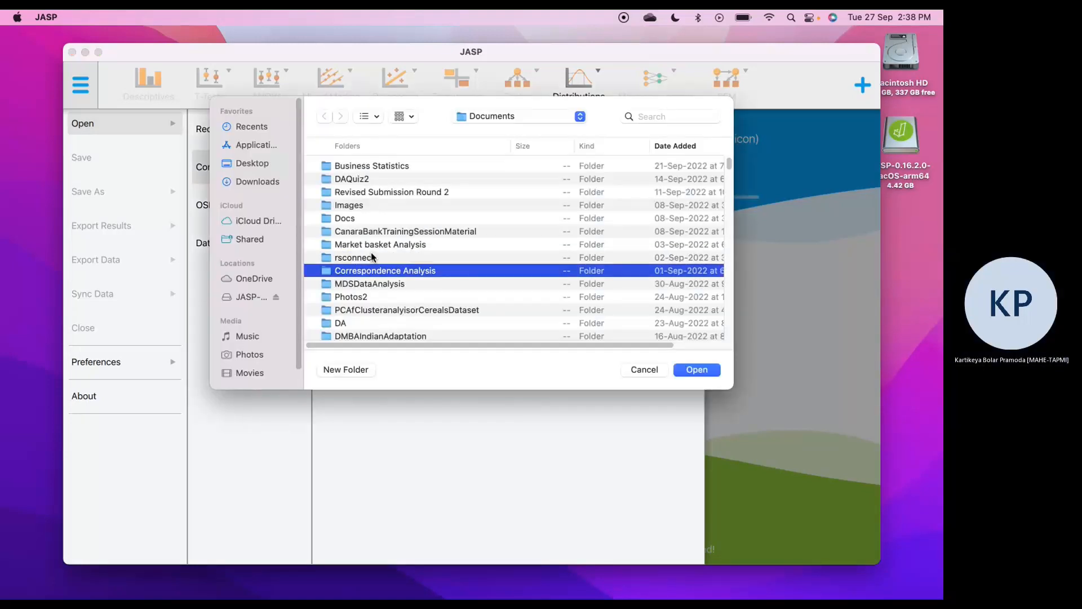
key("Down")
key("Down")
key("Down")
key("Down")
key("Down")
key("Down")
key("Down")
key("Down")
key("Down")
key("Down")
key("Down")
key("Down")
key("Down")
key("Down")
key("Down")
key("Down")
key("Down")
key("Down")
key("Down")
key("Down")
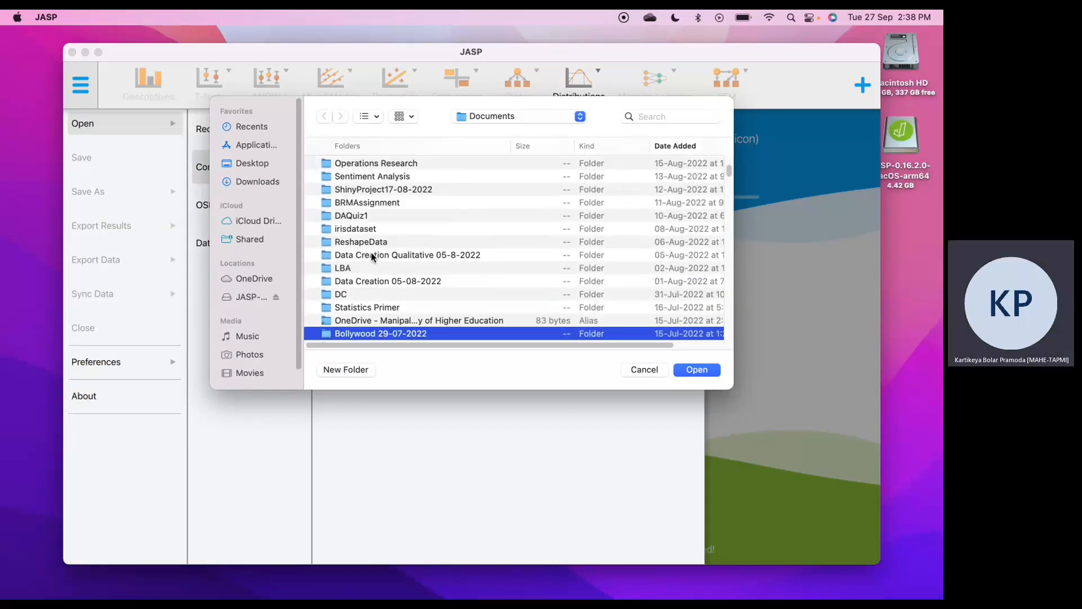
key("Down")
key("Down")
key("Down")
key("Down")
key("Down")
key("Down")
key("Down")
key("Down")
key("Down")
key("Down")
key("Down")
key("Down")
key("Down")
key("Down")
key("Down")
key("Down")
key("Down")
key("Down")
key("Down")
key("Down")
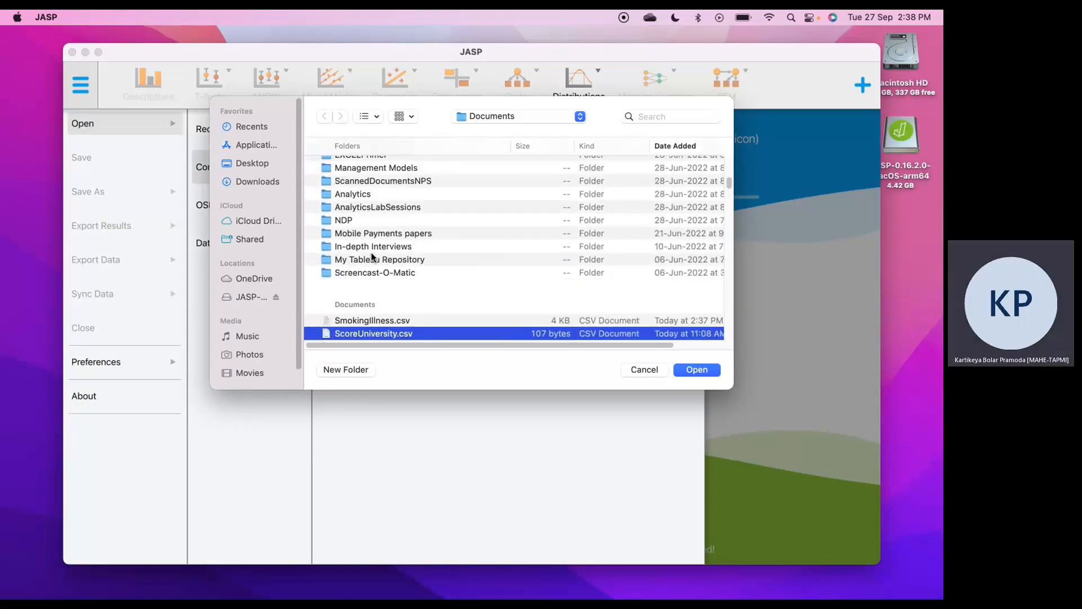
key("Up")
key("Up")
key("Up")
key("Up")
key("Up")
key("Up")
key("Up")
key("Up")
key("Up")
key("Up")
key("Up")
key("Up")
key("Up")
key("Up")
key("Up")
key("Up")
key("Up")
key("Up")
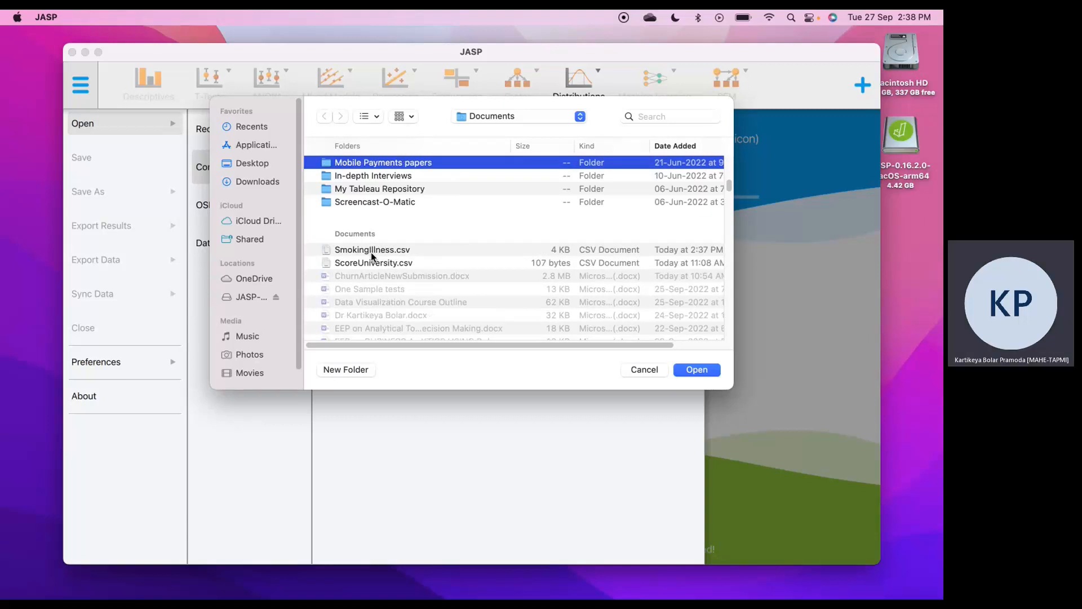
key("Down")
key("Down")
key("Down")
key("Down")
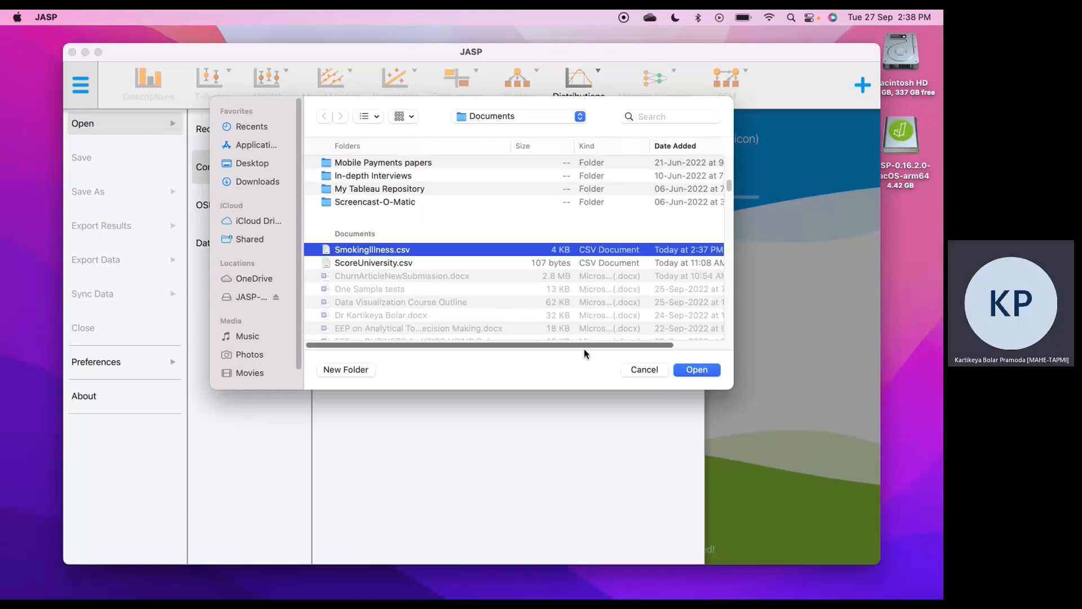
left_click(704, 370)
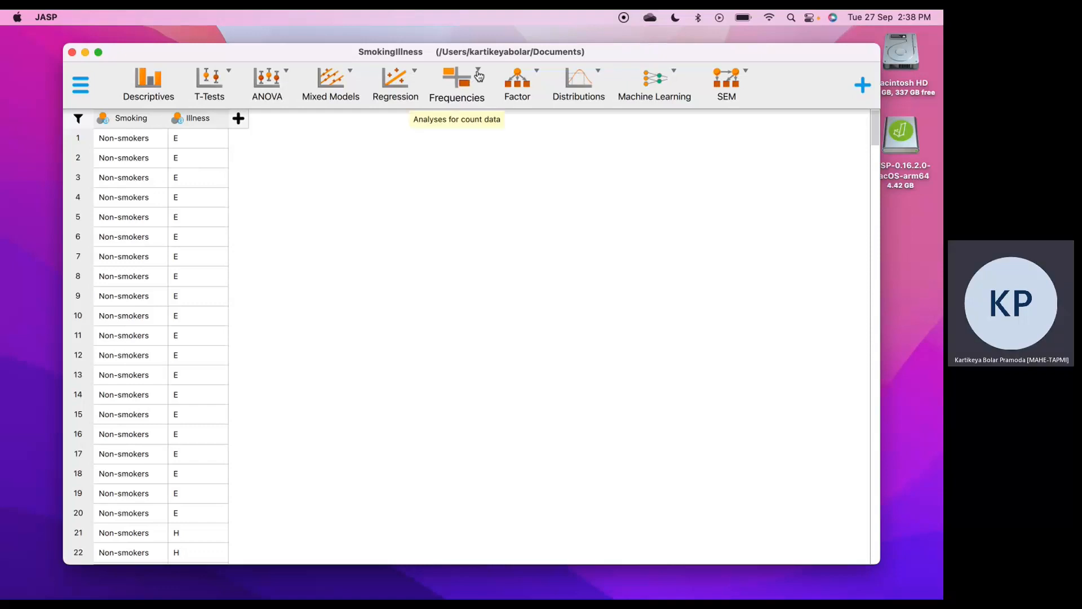
Create a classical contingency table with Illness as rows and Smoking as columns, and include the expected counts
left_click(479, 76)
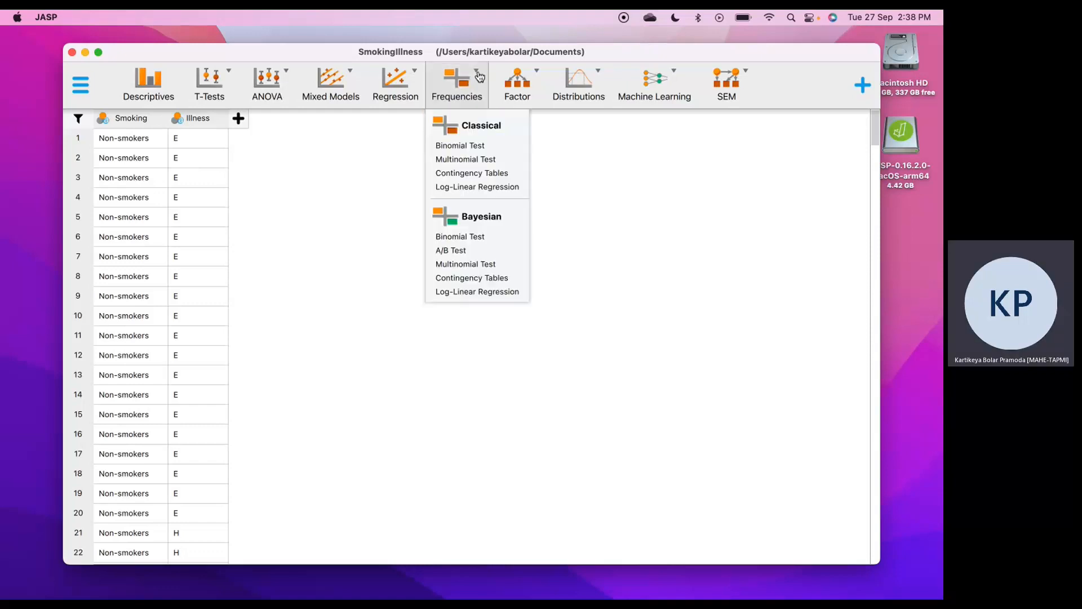
left_click(496, 173)
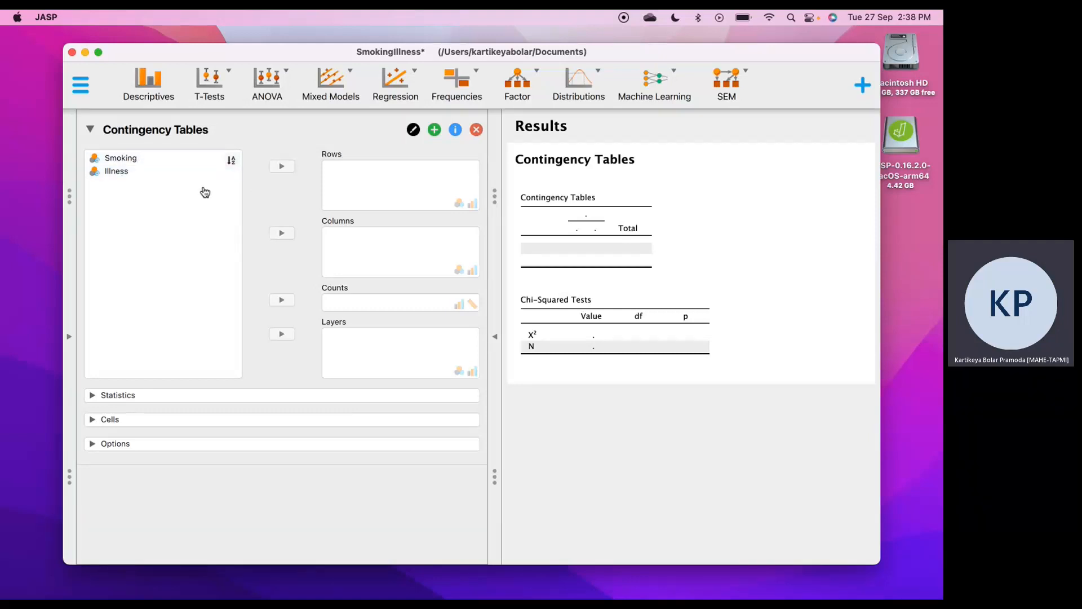
left_click(133, 172)
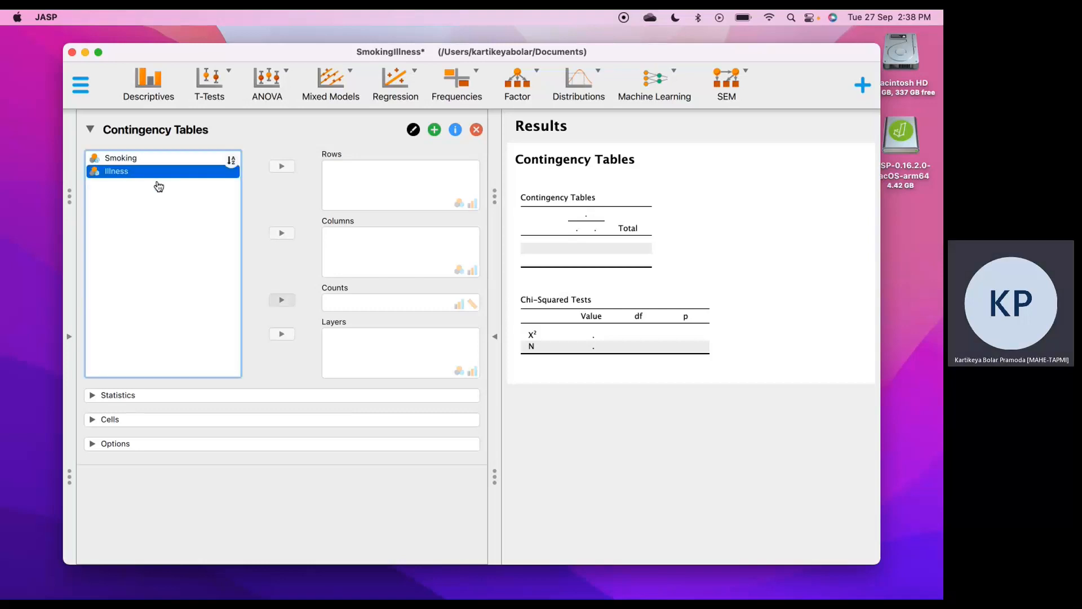
left_click(281, 168)
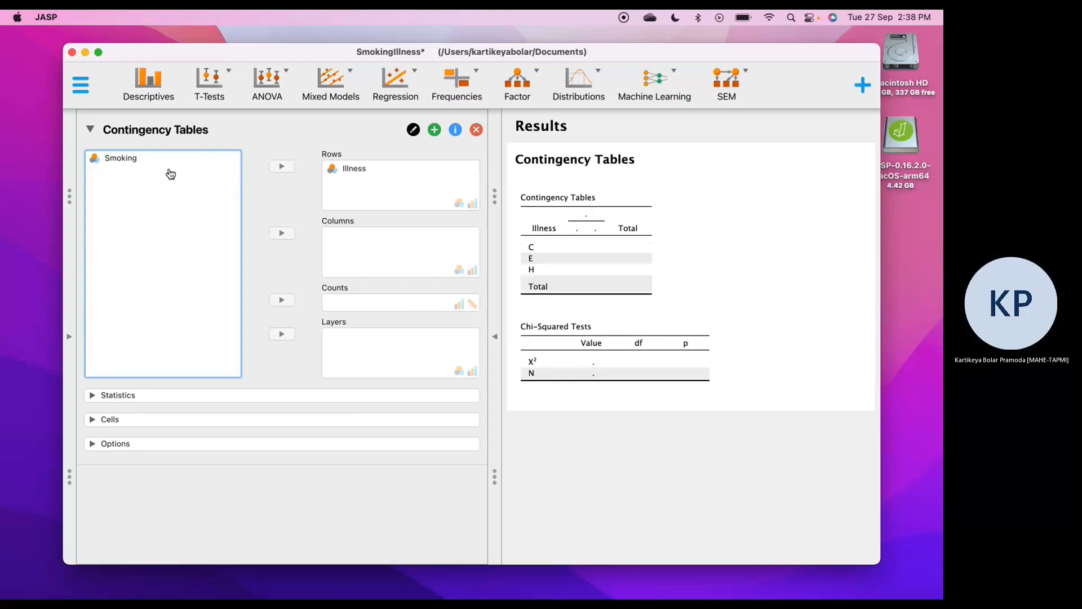
left_click(152, 167)
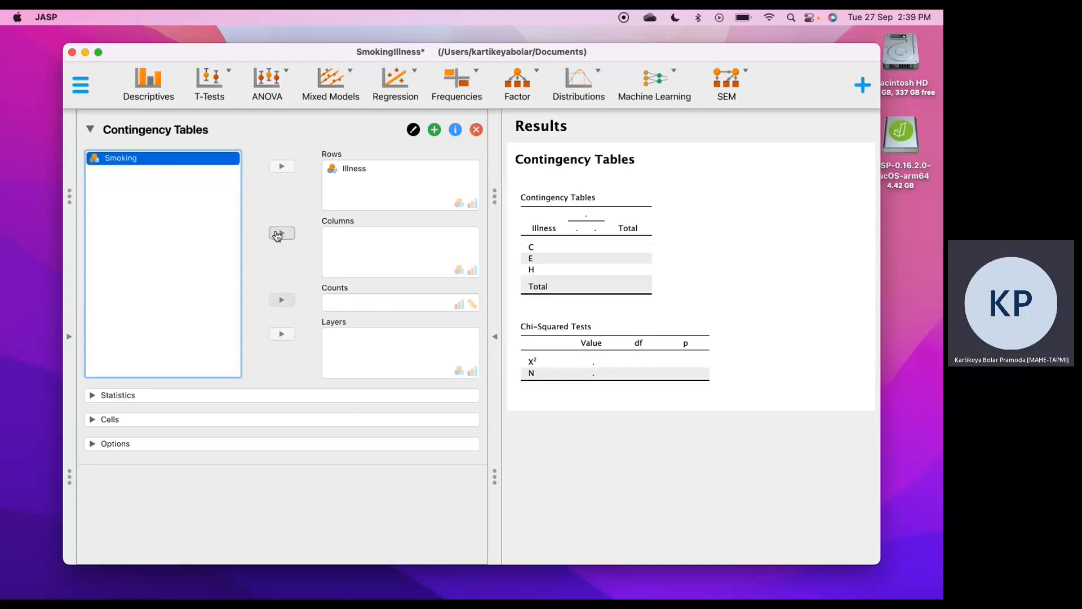
left_click(279, 233)
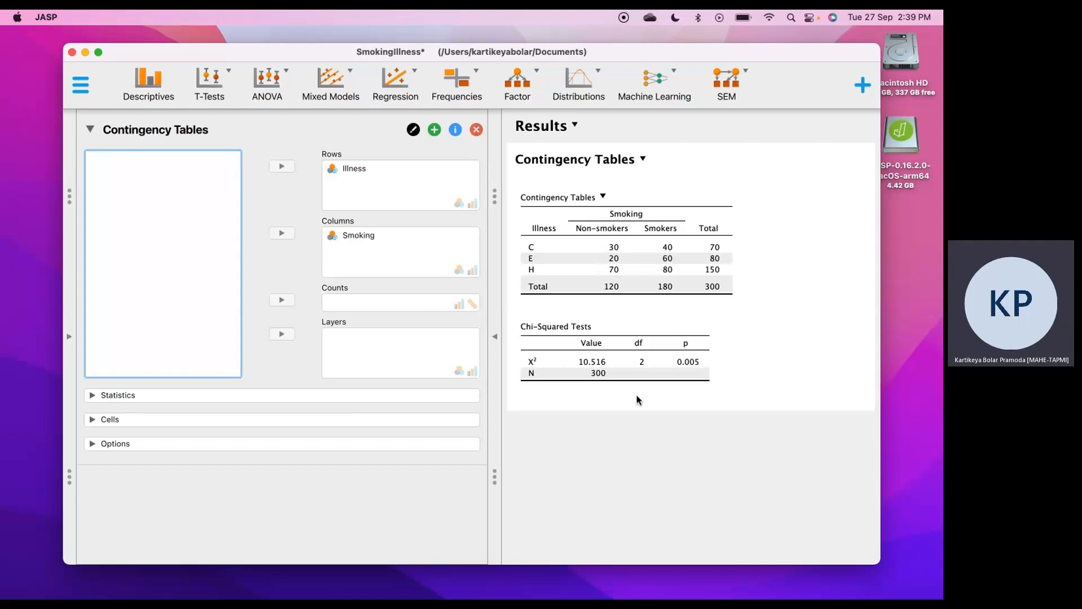
left_click(93, 420)
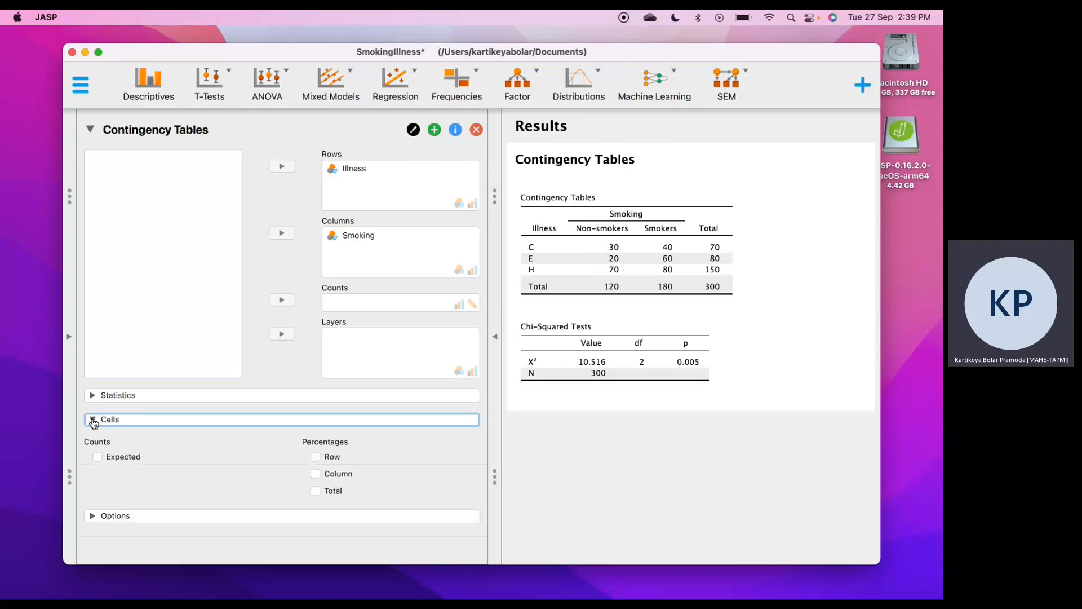
left_click(98, 458)
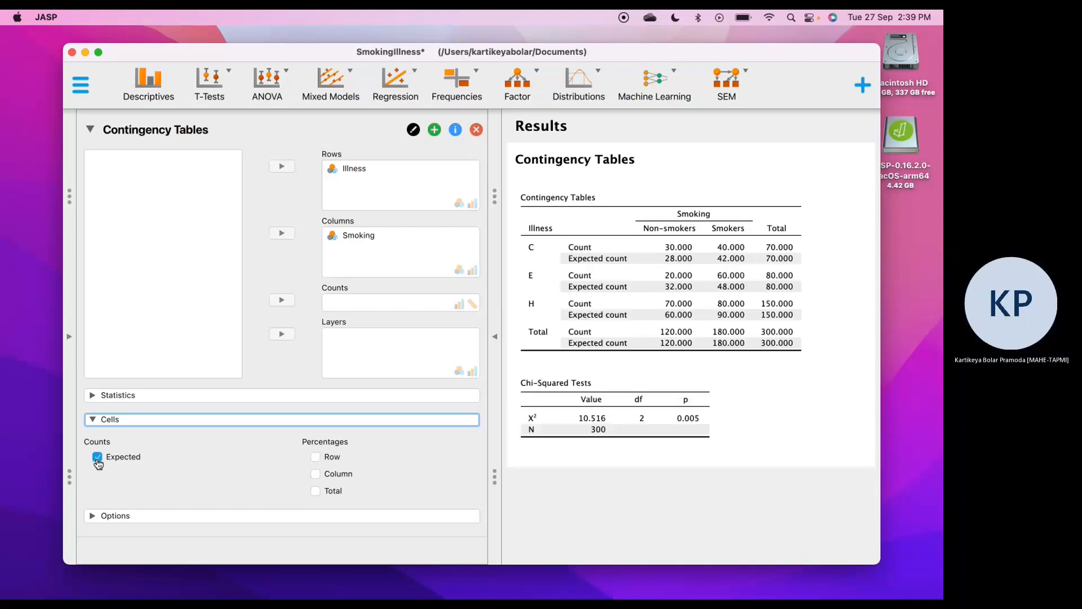